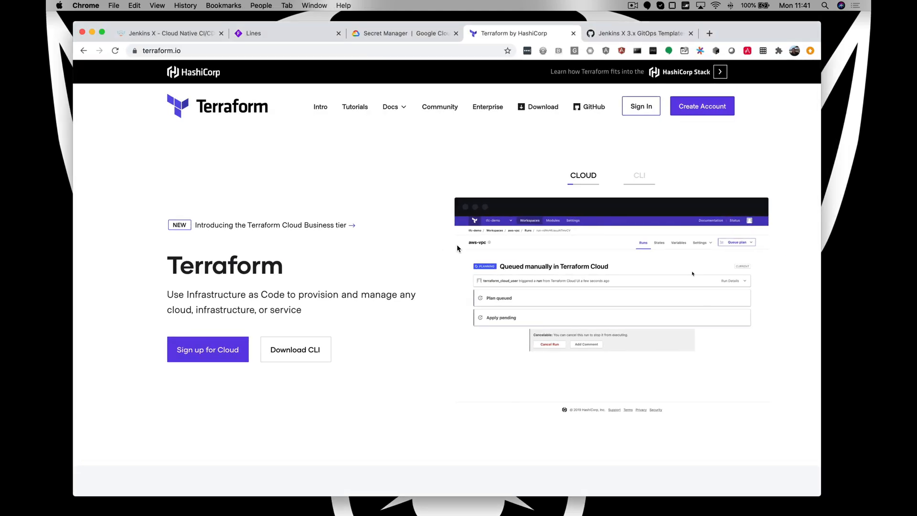
- Open the 3.x Alpha section of the Jenkins X documentation and view the Lines board with the Jenkins X building blocks
left_click(158, 32)
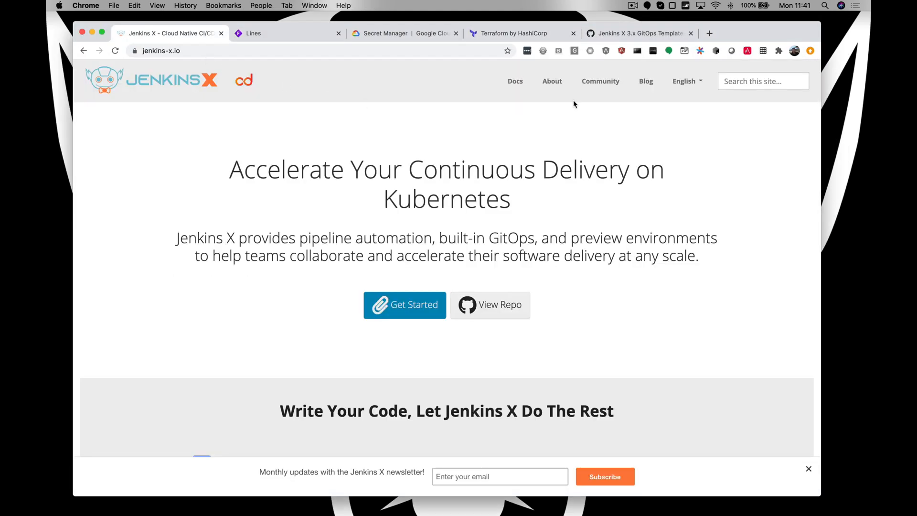
left_click(513, 88)
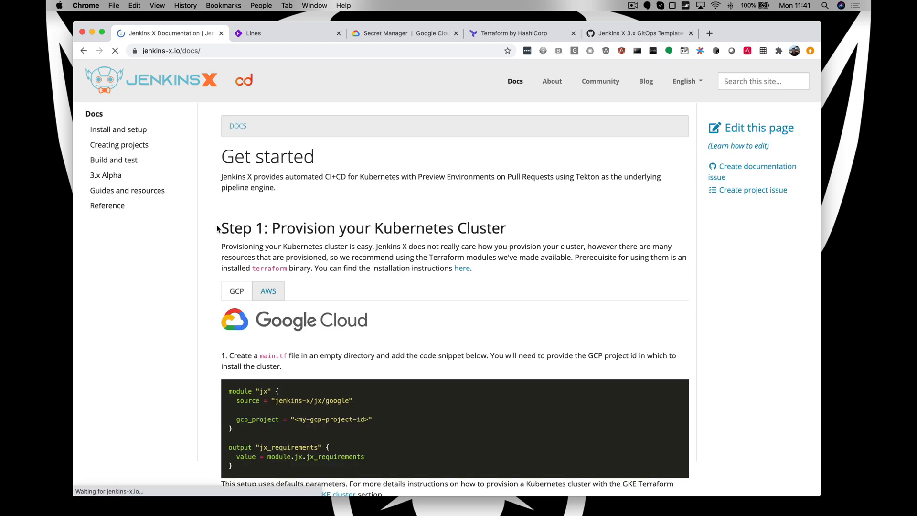
left_click(106, 176)
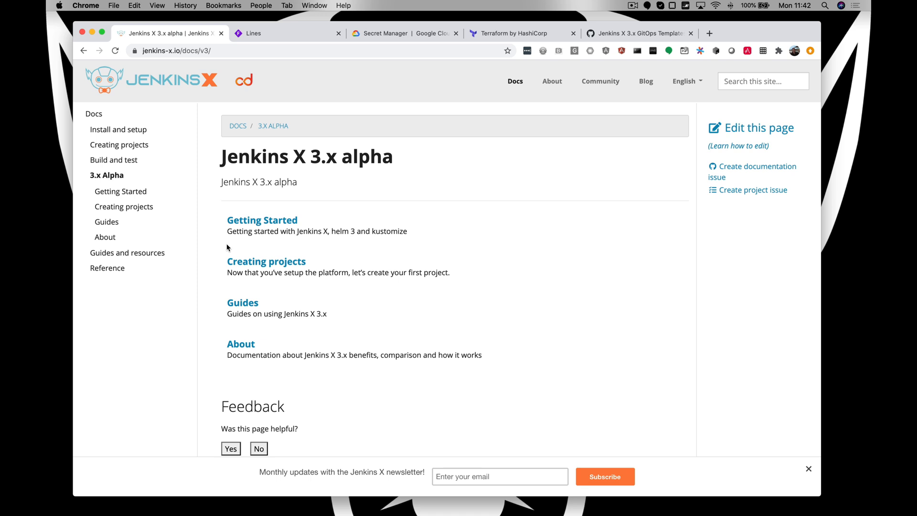
left_click(288, 33)
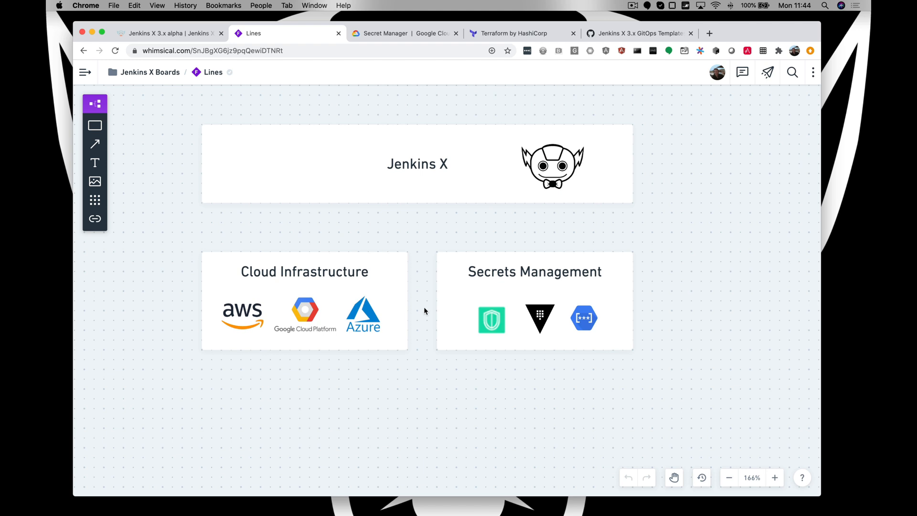
- Sign in to Terraform Cloud from the Terraform website
left_click(532, 33)
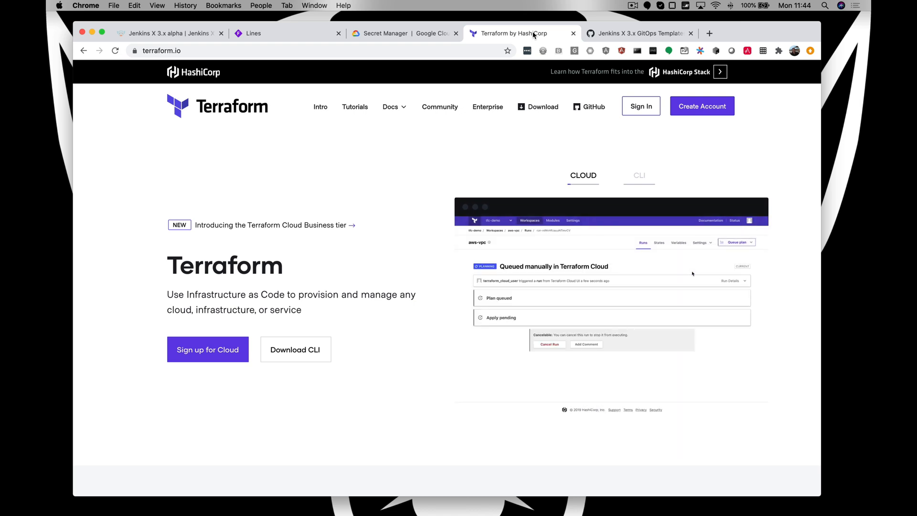
left_click(642, 110)
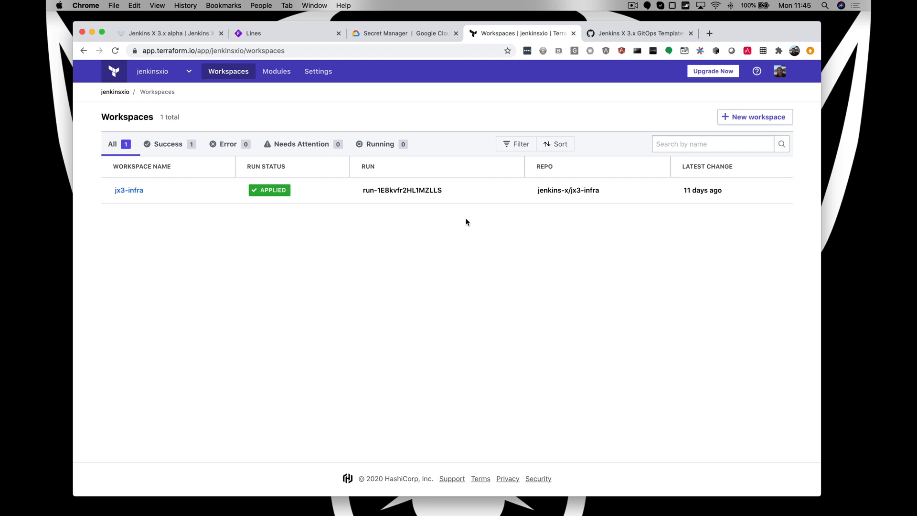
- Open the jx3-terraform-gke repository from the Jenkins X 3.x GitOps Templates and start a new repository from this template
left_click(633, 35)
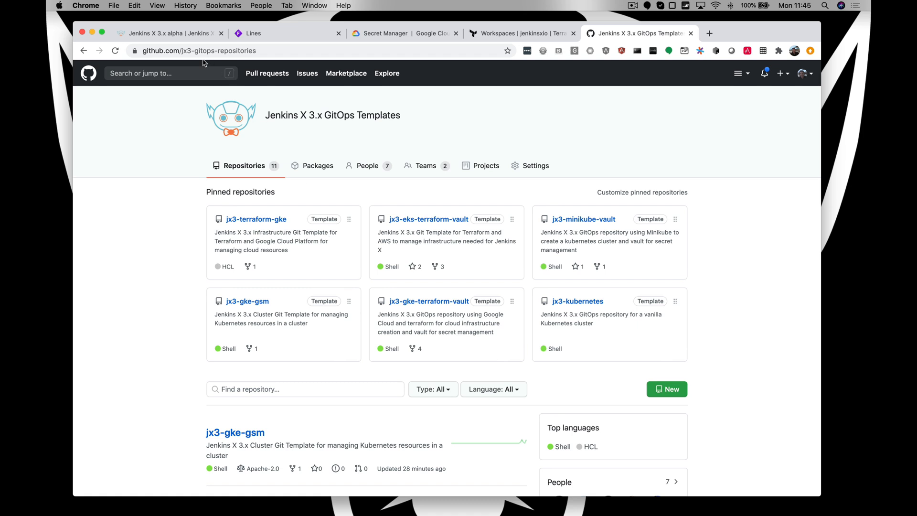
right_click(247, 221)
left_click(265, 224)
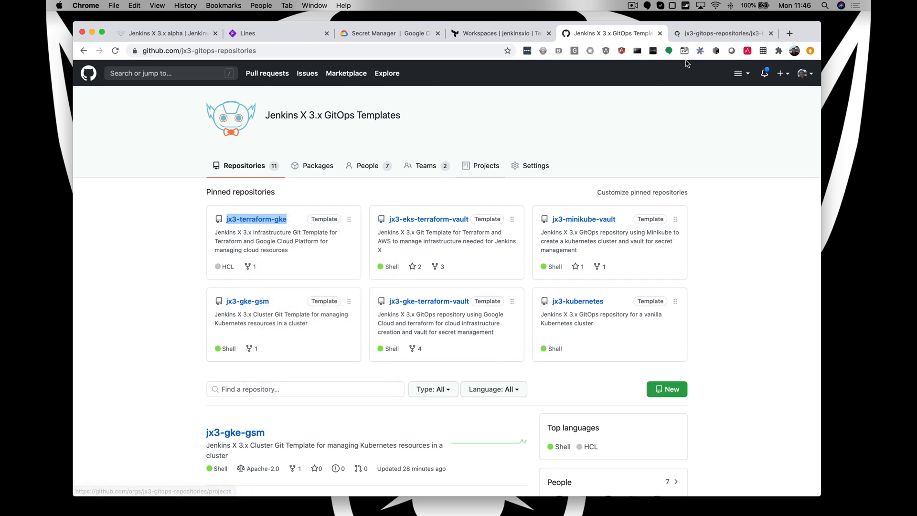
left_click(707, 34)
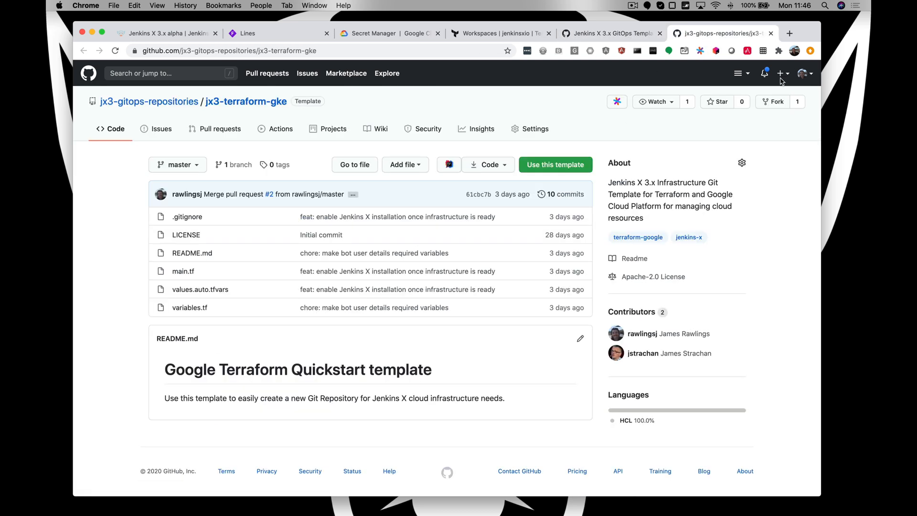
left_click(567, 167)
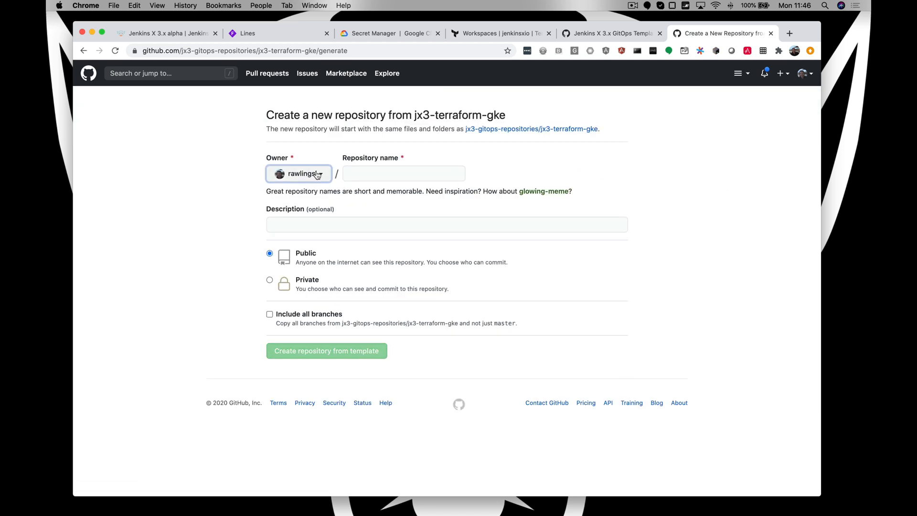
- Create the private repository jx3-jr-infra1 from the template with cb-kubecd as owner
left_click(319, 174)
left_click(310, 214)
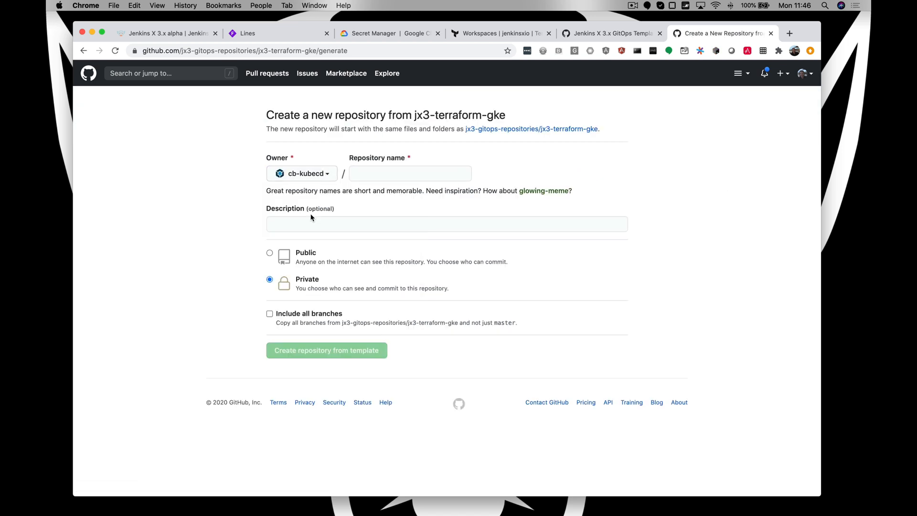
left_click(373, 175)
type("jx3-")
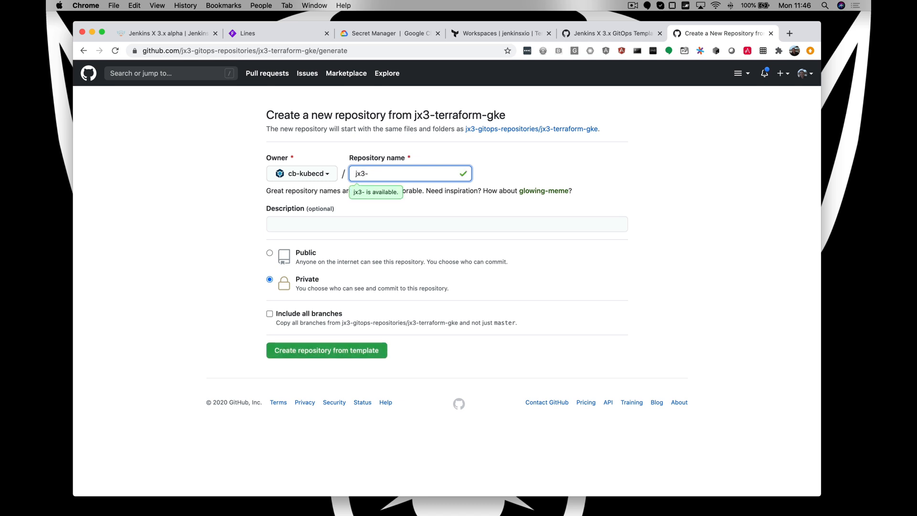
type("jr-test1")
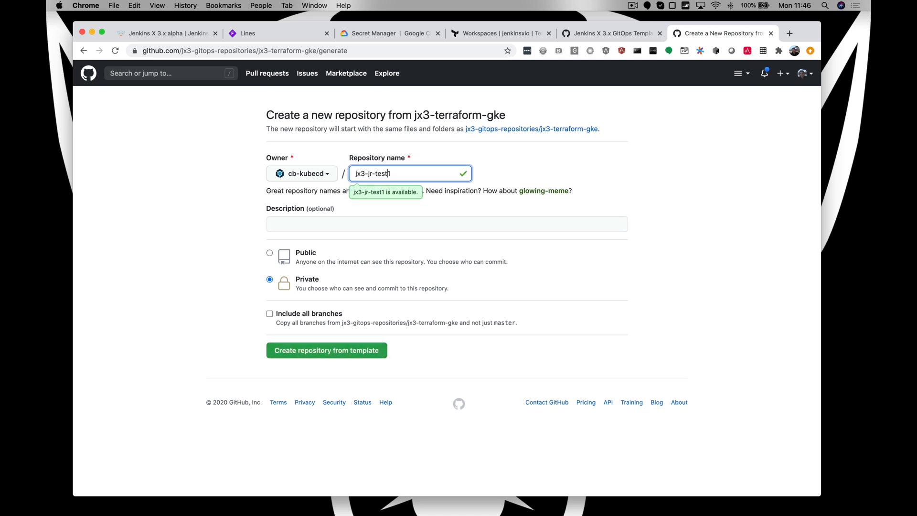
key("BackSpace")
key("BackSpace")
key("BackSpace")
key("BackSpace")
type("infr")
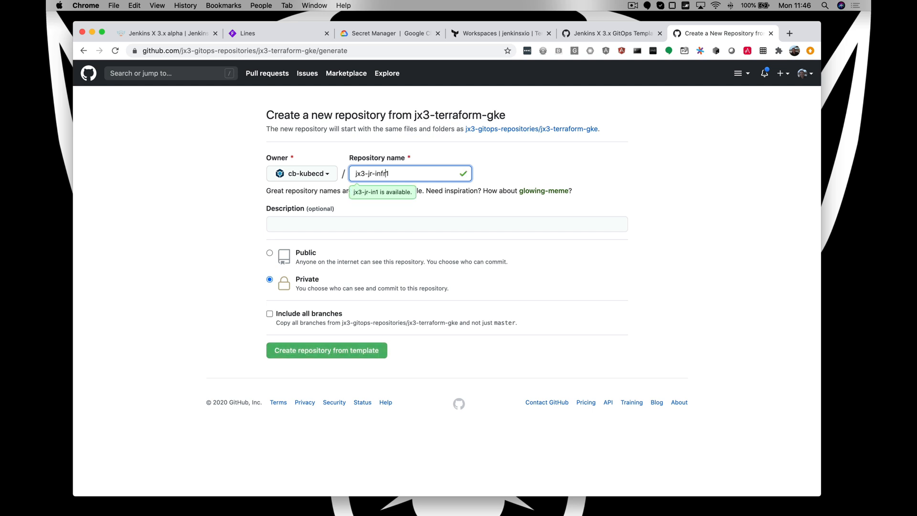
type("a")
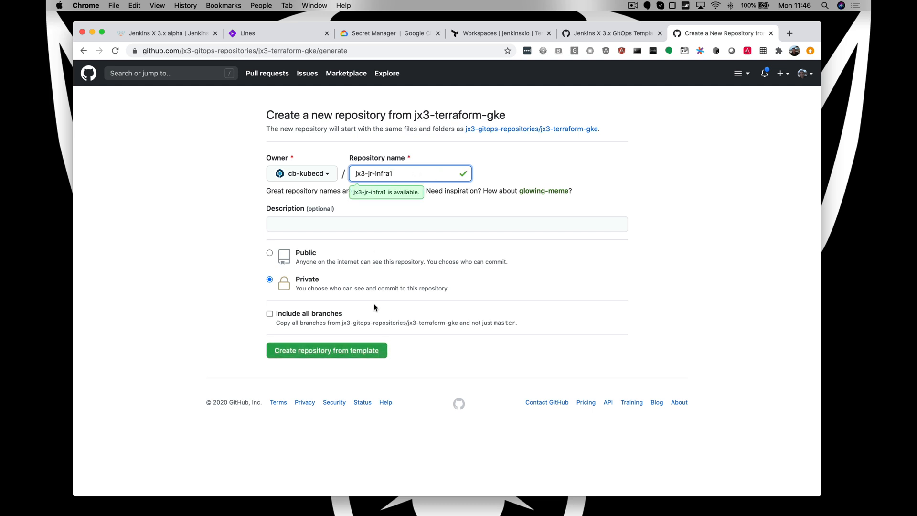
left_click(337, 355)
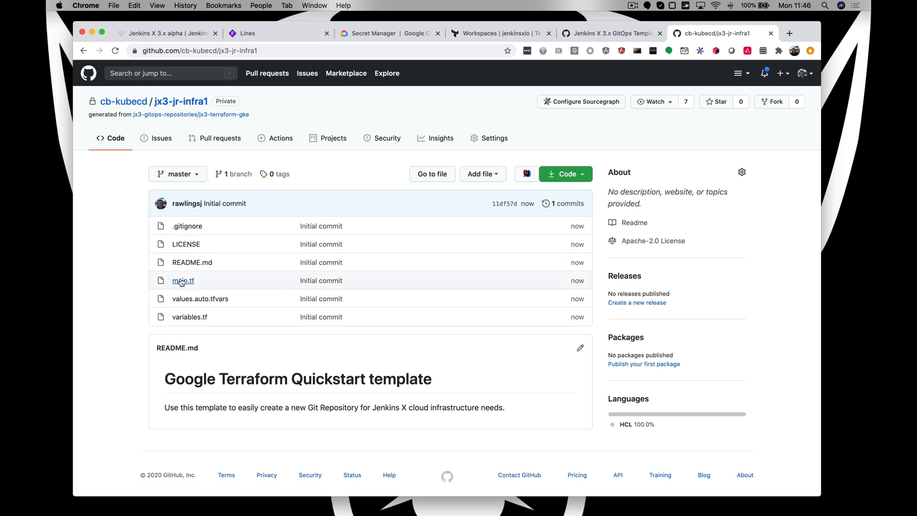
- Open the jx3-gke-gsm repository from the Jenkins X 3.x GitOps Templates and start a new repository from this template
left_click(600, 34)
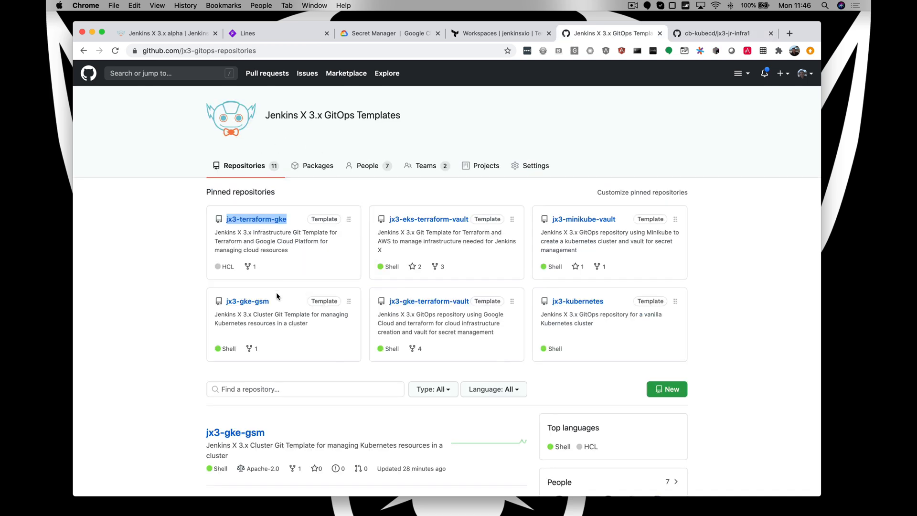
right_click(241, 306)
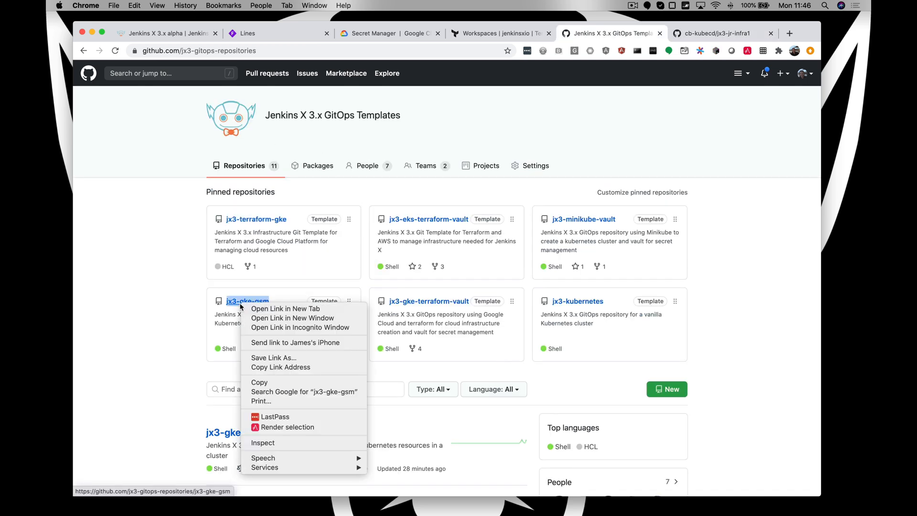
left_click(260, 311)
left_click(724, 32)
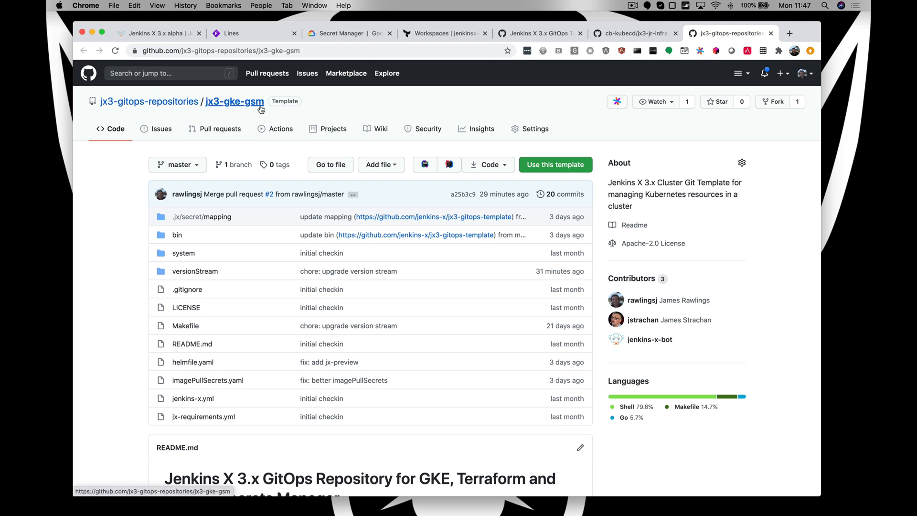
left_click(555, 171)
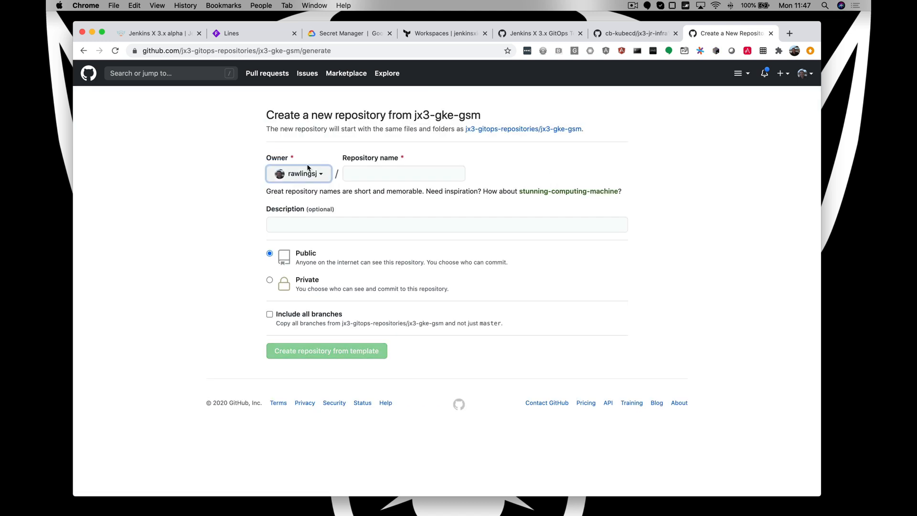
- Create the private repository jx3-jr-cluster1 from the template with cb-kubecd as owner
left_click(304, 179)
left_click(315, 211)
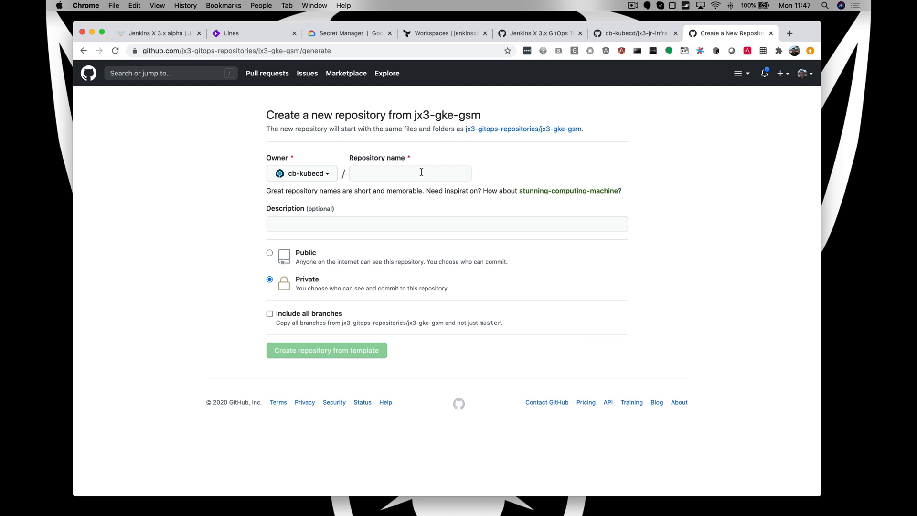
left_click(421, 172)
type("jx")
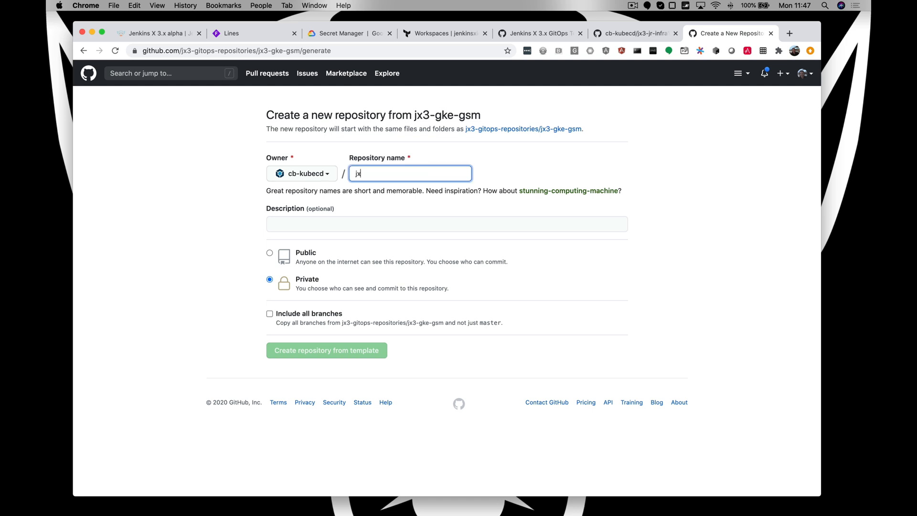
type("3-j")
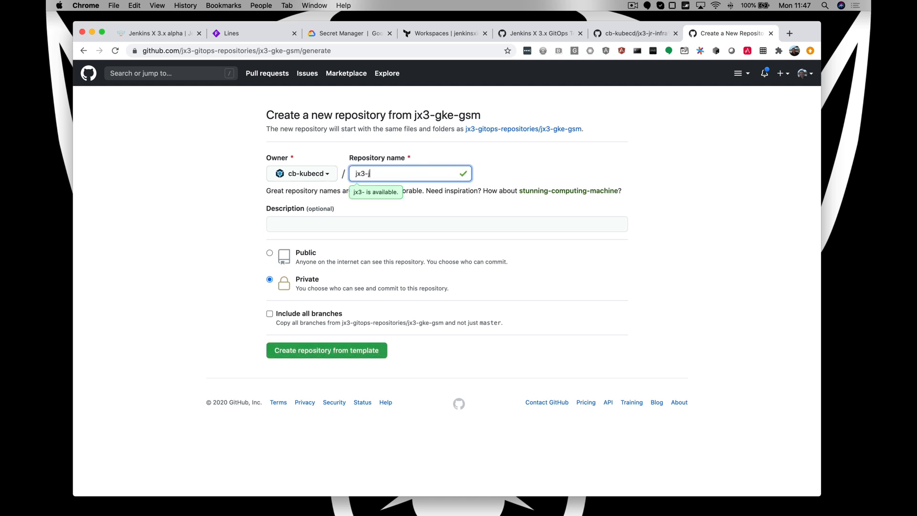
type("r-cluster")
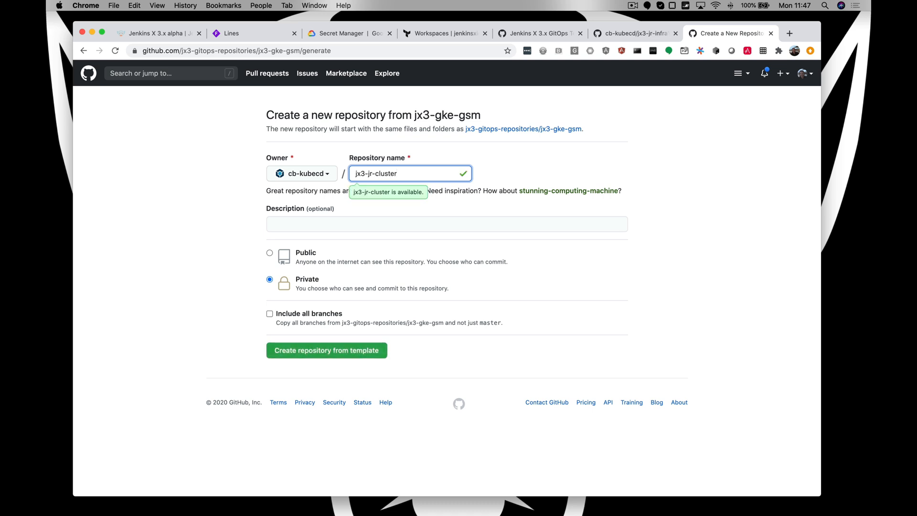
type("1")
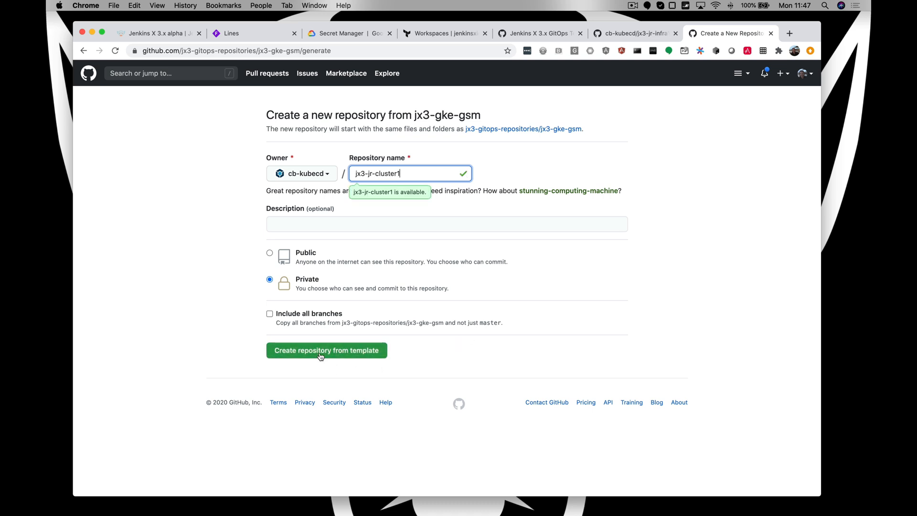
left_click(320, 356)
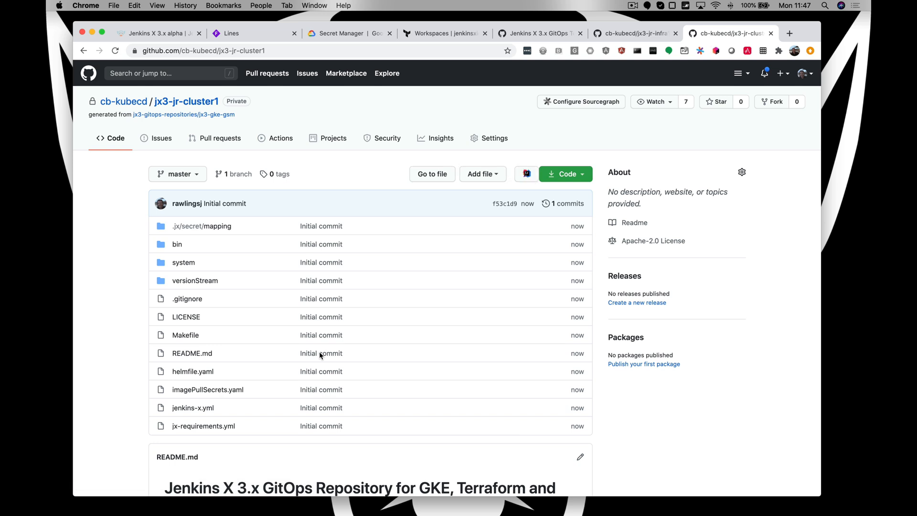
- Copy the path cb-kubecd/jx3-jr-infra1 from the web address of the new infrastructure repository
left_click(624, 40)
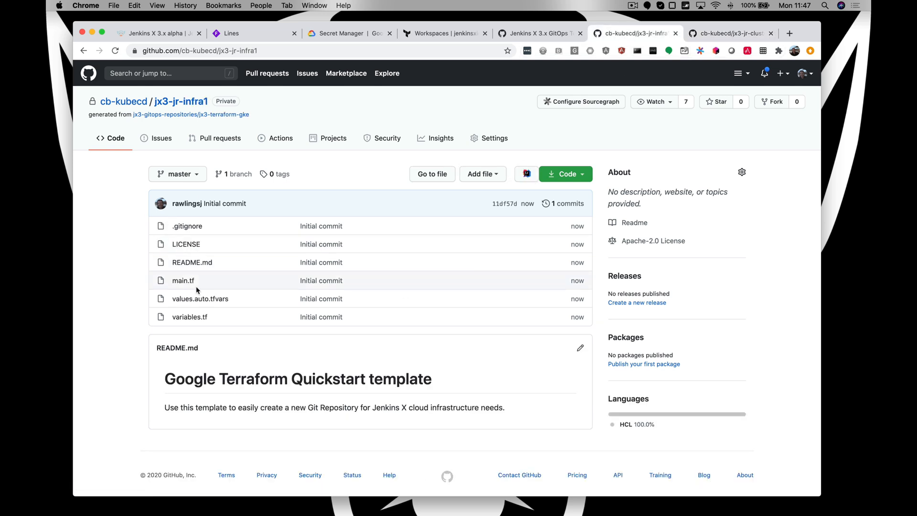
left_click(726, 33)
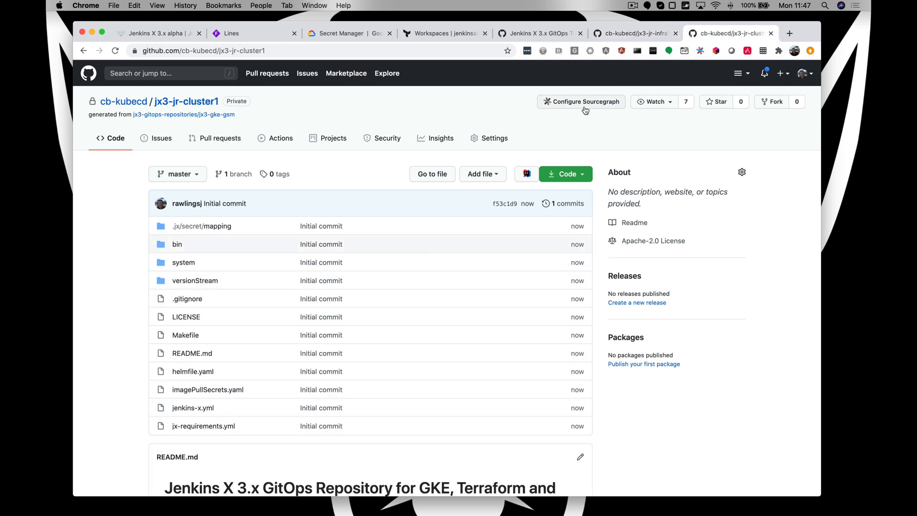
left_click(623, 33)
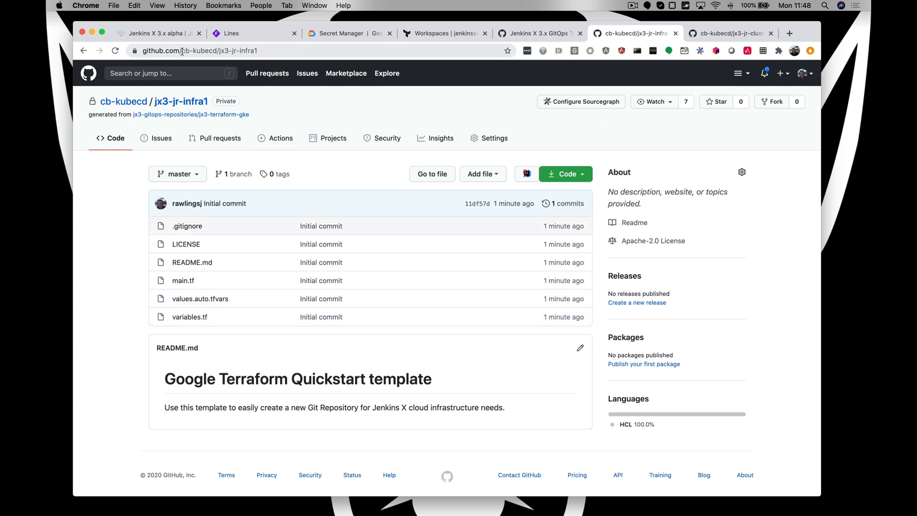
left_click_drag(205, 51, 351, 51)
key("super+c")
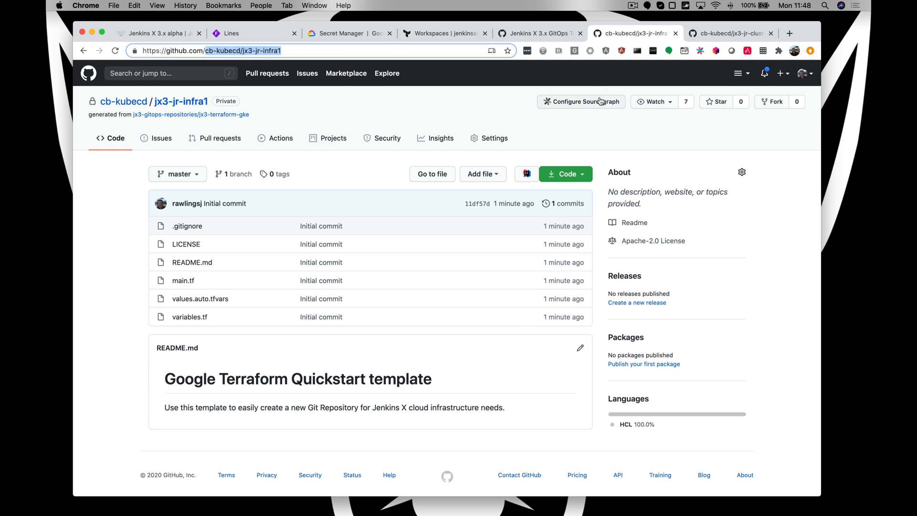
- In Terraform Cloud, create the workspace jx3-jr-infra1 with the version control workflow, GitHub as provider and the repository cb-kubecd/jx3-jr-infra1
left_click(458, 34)
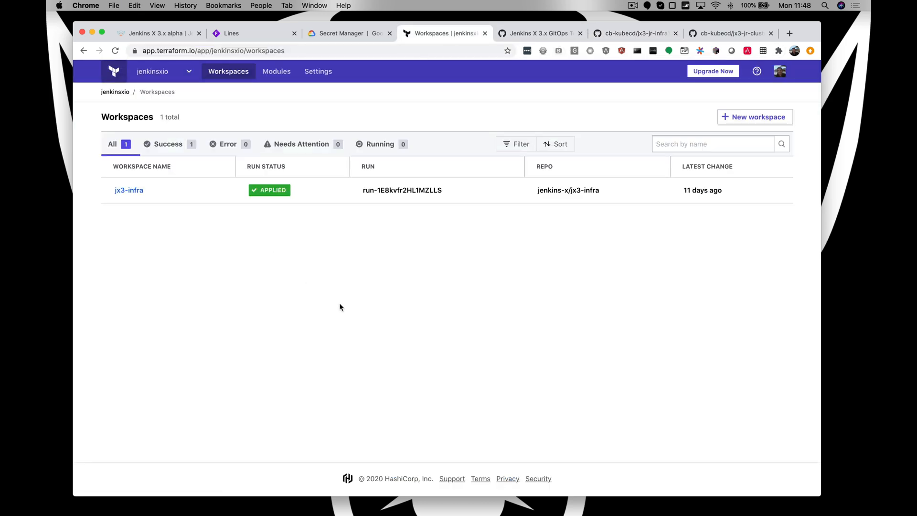
left_click(763, 118)
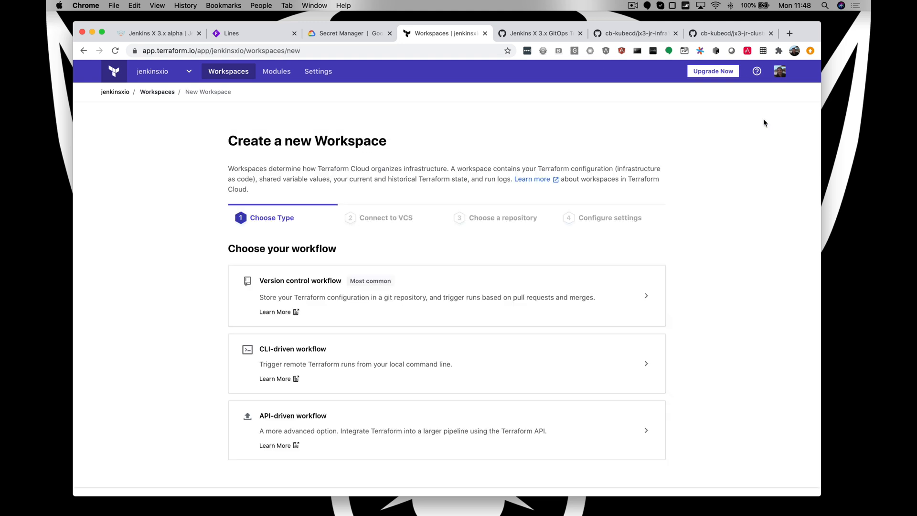
left_click(454, 320)
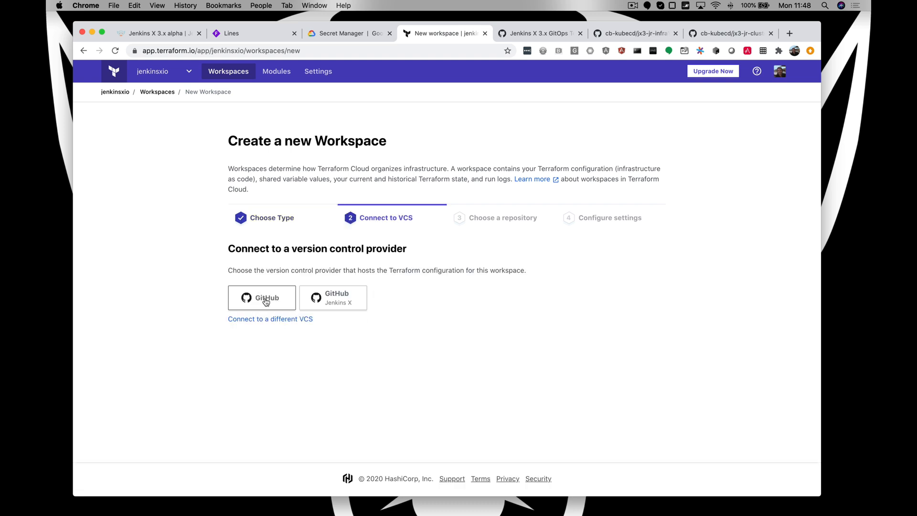
left_click(266, 301)
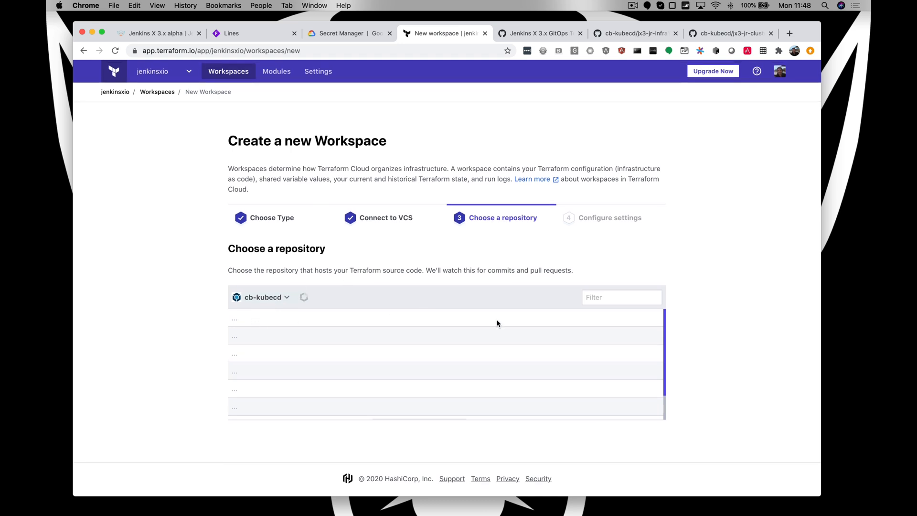
left_click(445, 407)
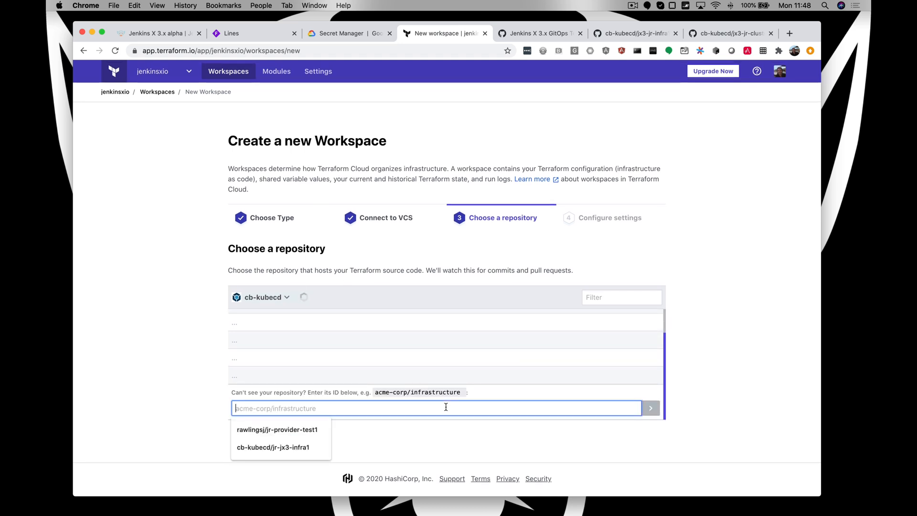
key("super+v")
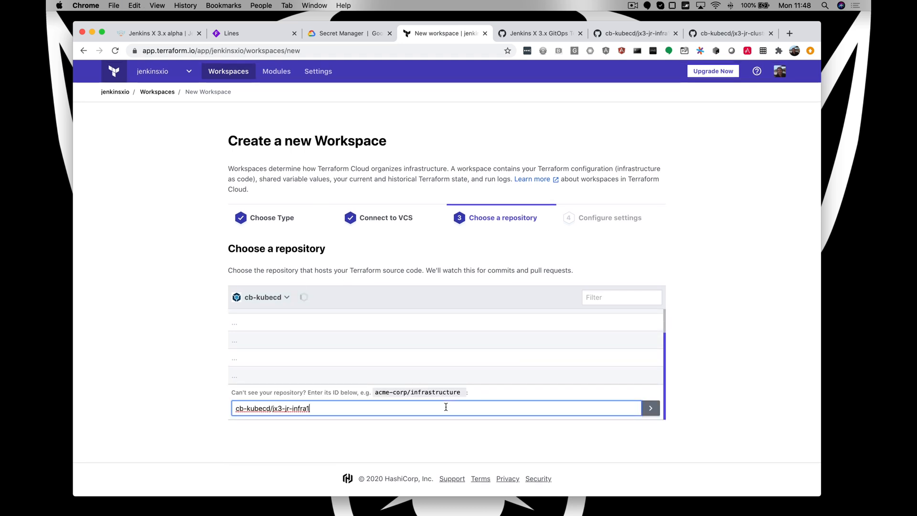
left_click(648, 412)
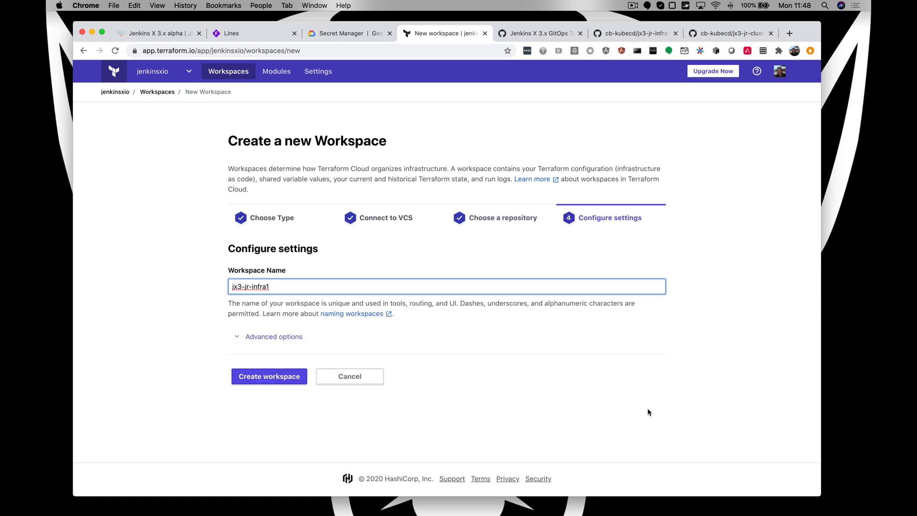
left_click(283, 380)
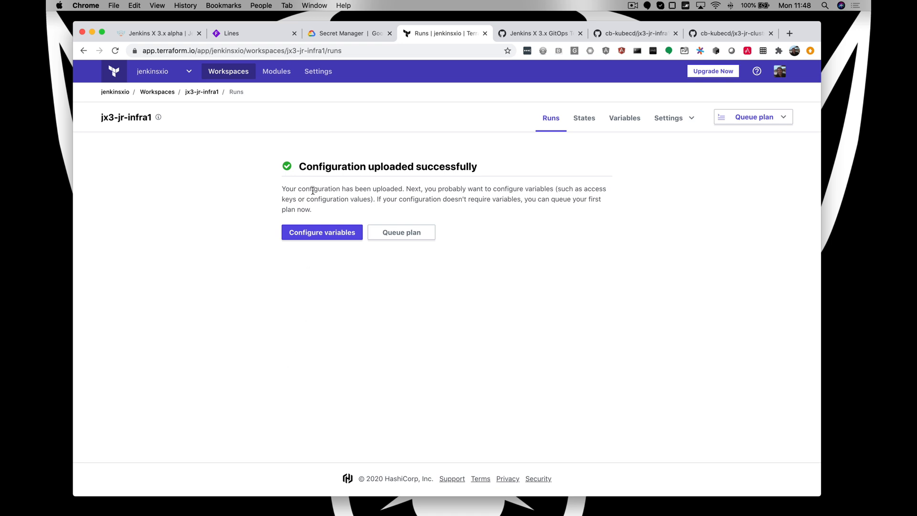
- Add the Terraform variable gcp_project with the value jenkins-x-labs-bdd to the jx3-jr-infra1 workspace
left_click(318, 232)
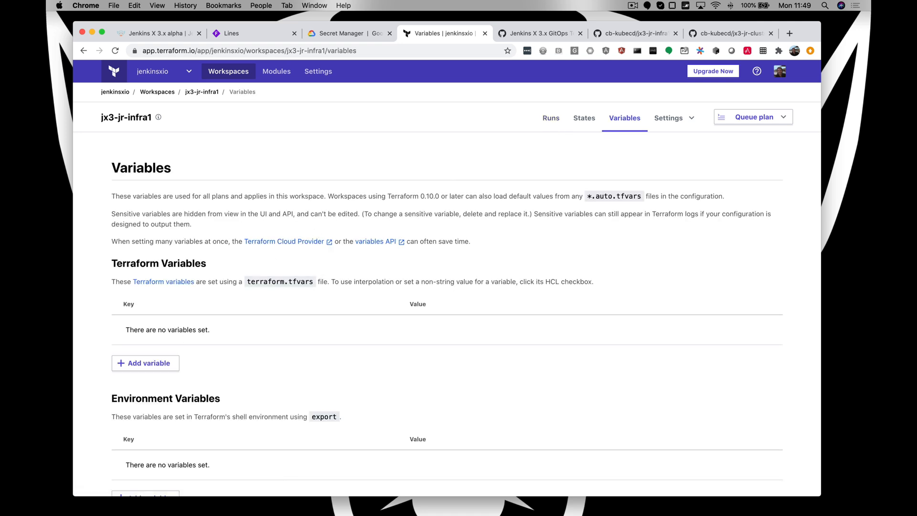
key("super+Tab")
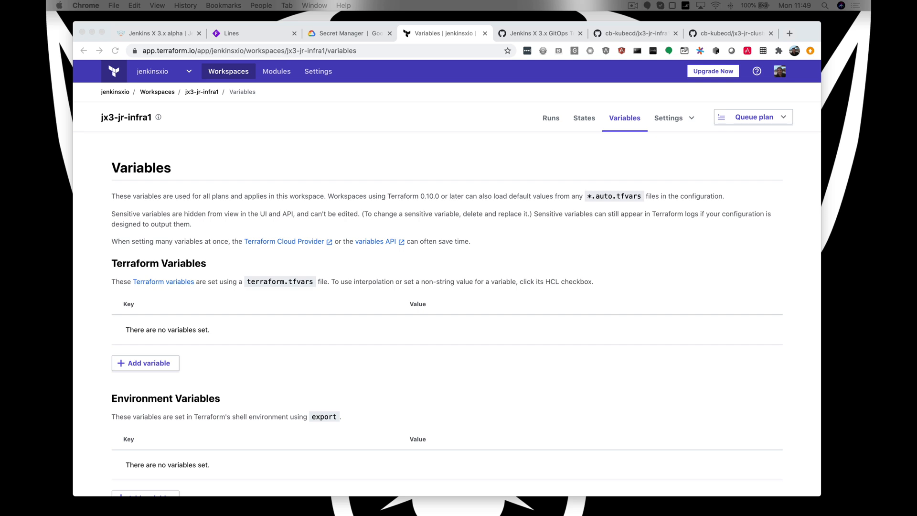
left_click(158, 364)
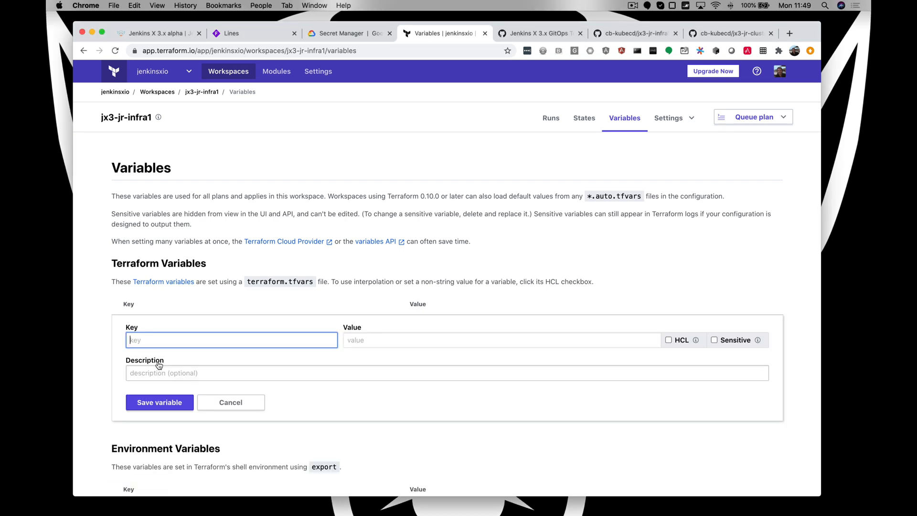
type("gcp_project")
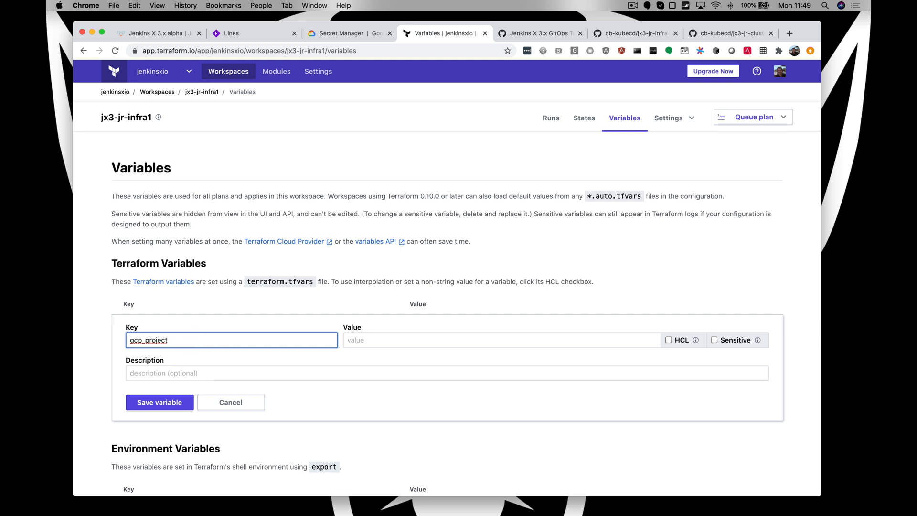
key("super+Tab")
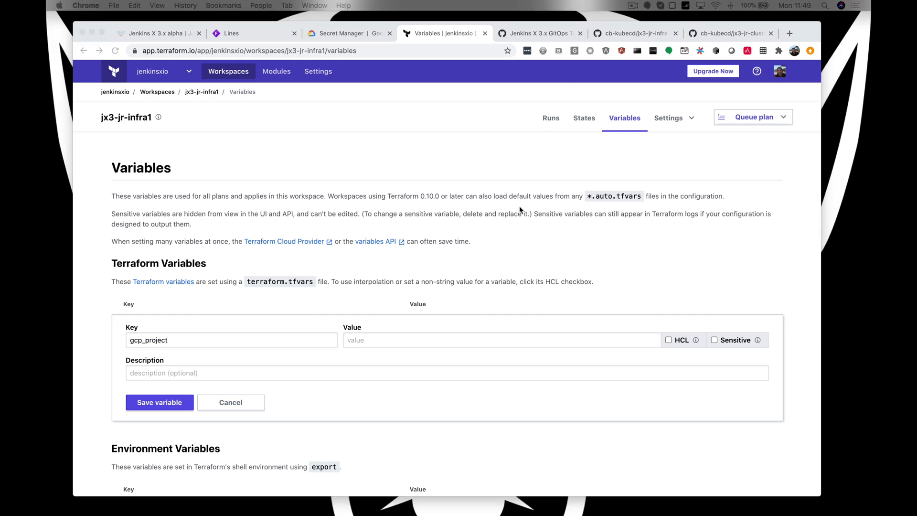
left_click(390, 341)
left_click(387, 337)
key("super+v")
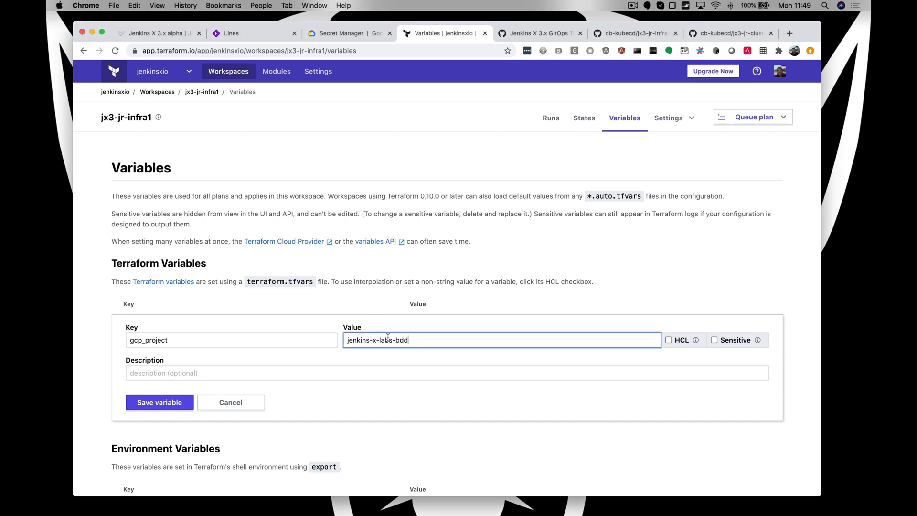
left_click(159, 405)
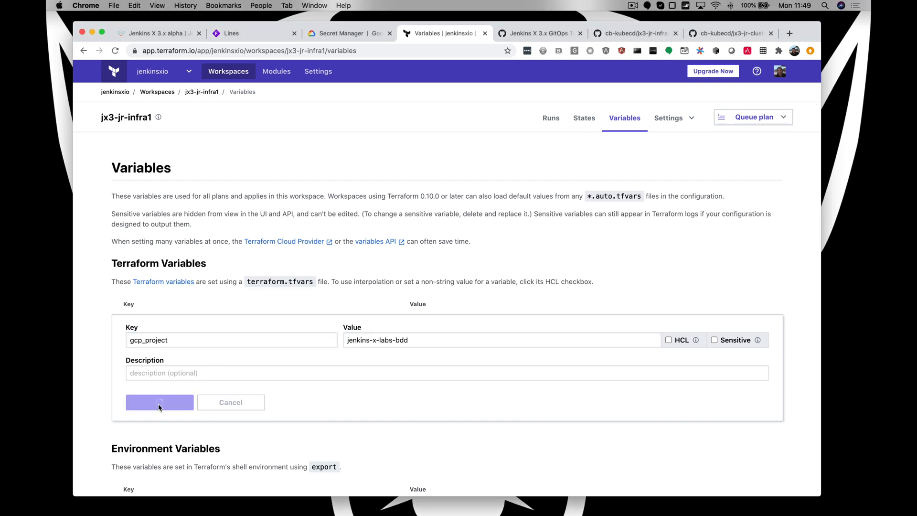
left_click(162, 359)
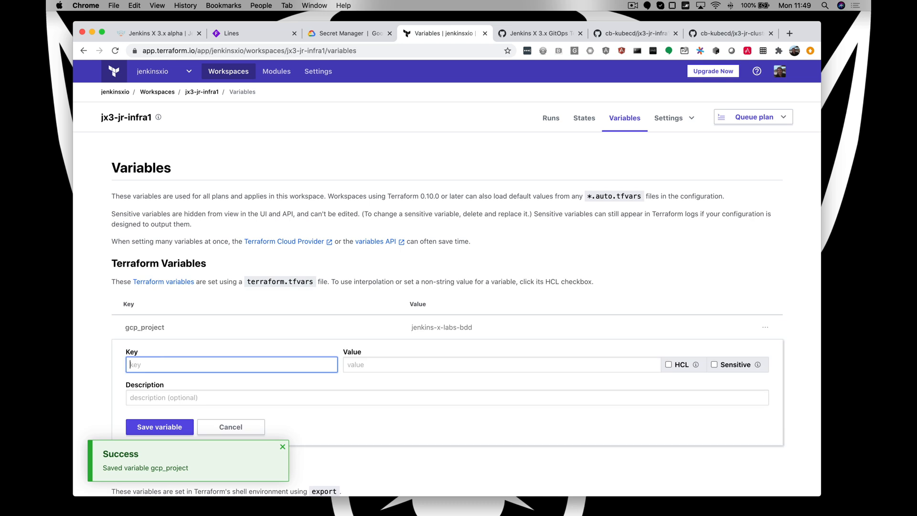
key("super+Tab")
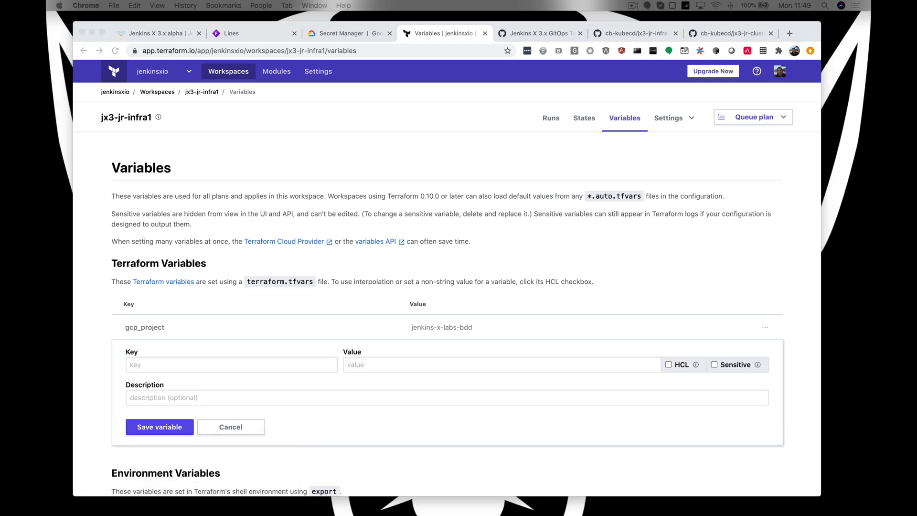
left_click(179, 361)
type("jx_git_url")
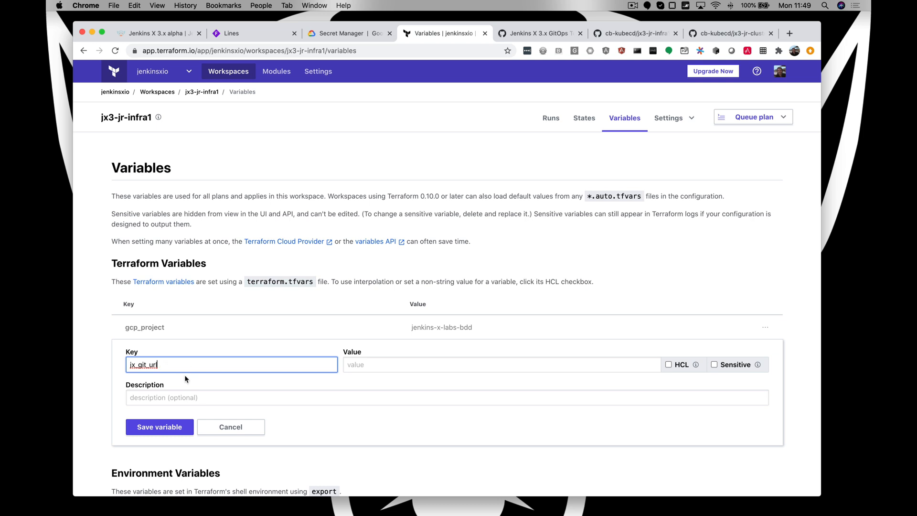
left_click(726, 32)
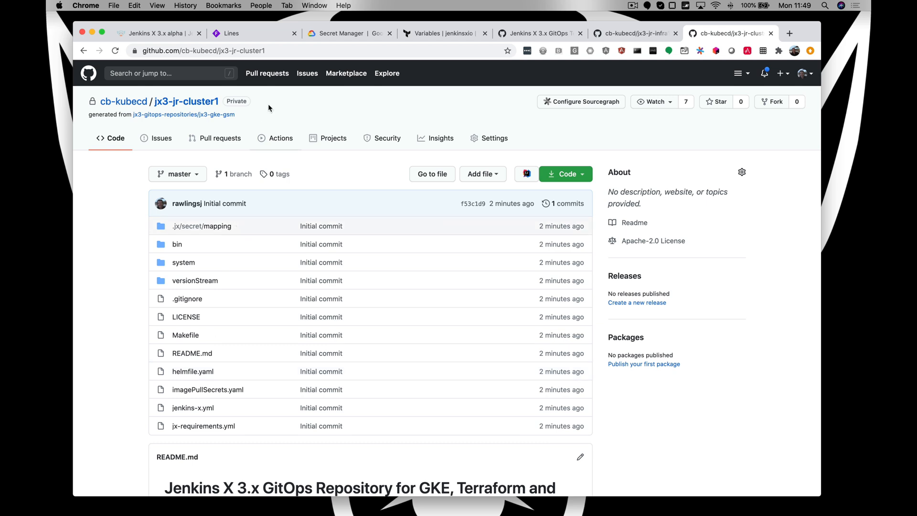
left_click(182, 51)
key("super+c")
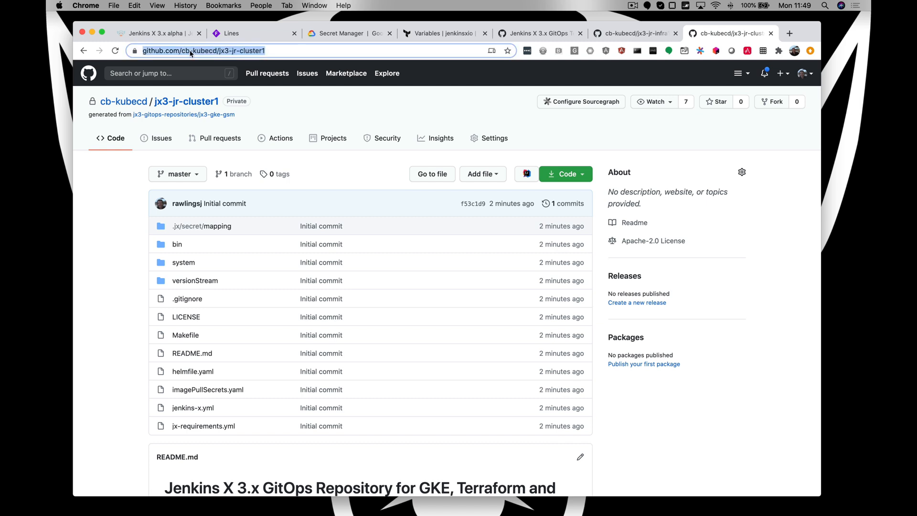
left_click(427, 32)
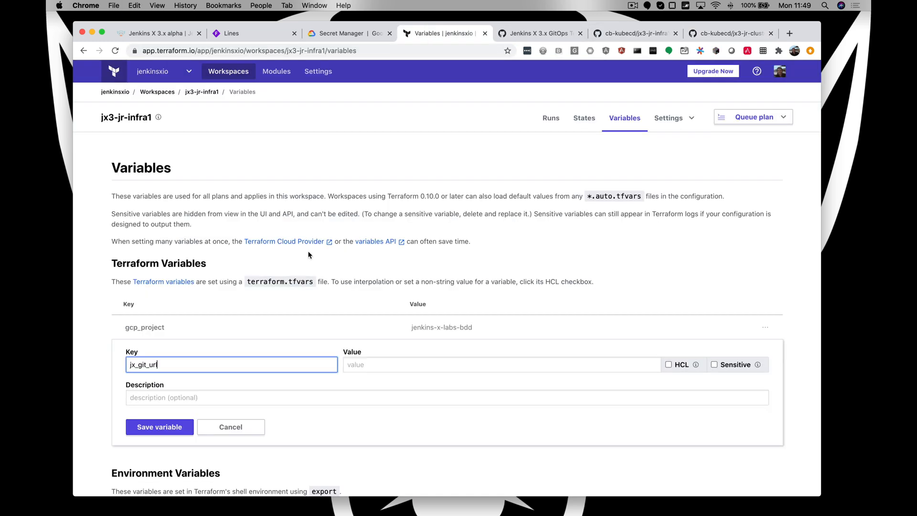
left_click(358, 364)
key("super+v")
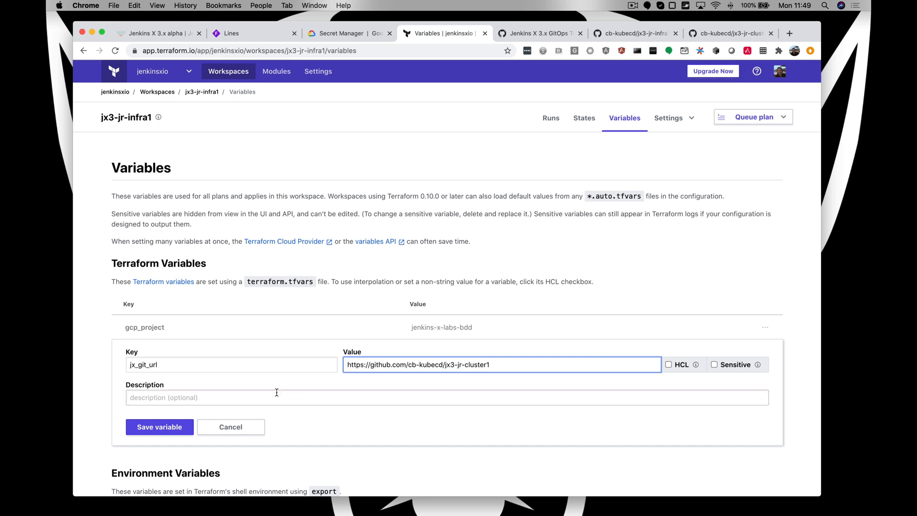
left_click(166, 429)
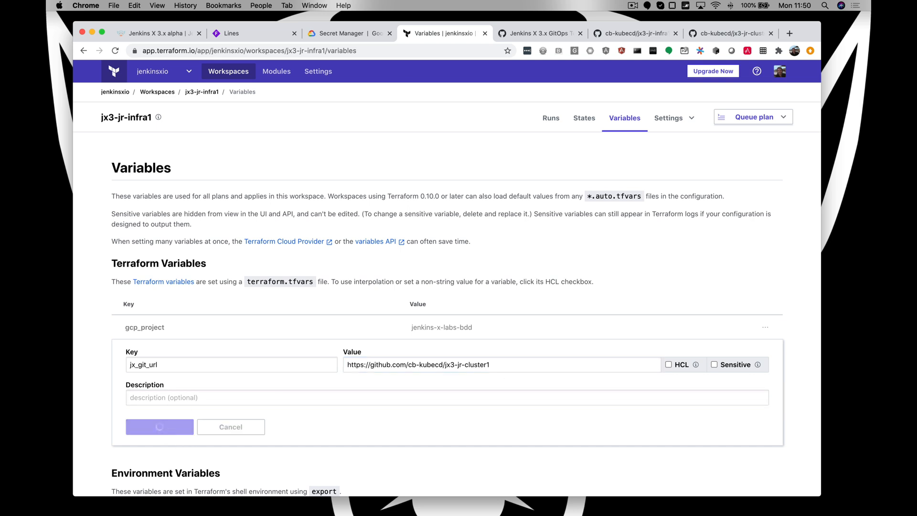
- Add the Terraform variable jx_bot_username with the value jenkins-x-labs-bot
key("super+Tab")
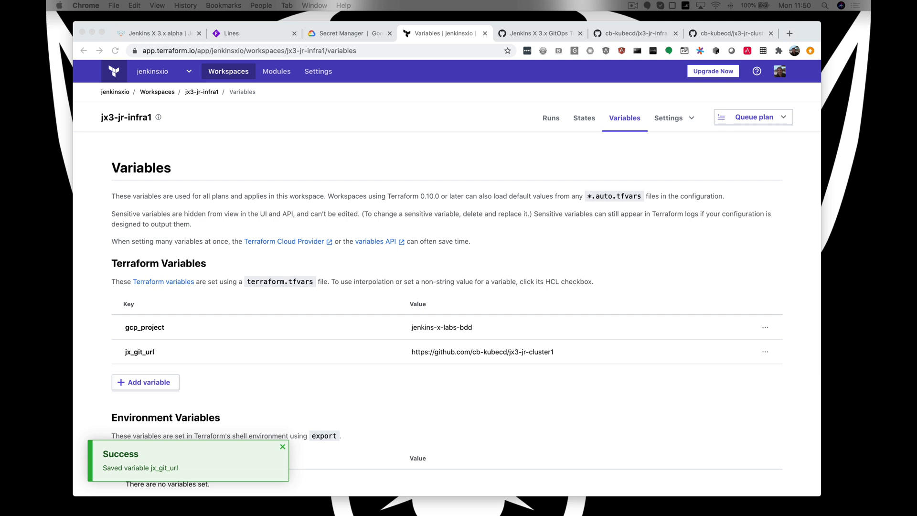
left_click(138, 386)
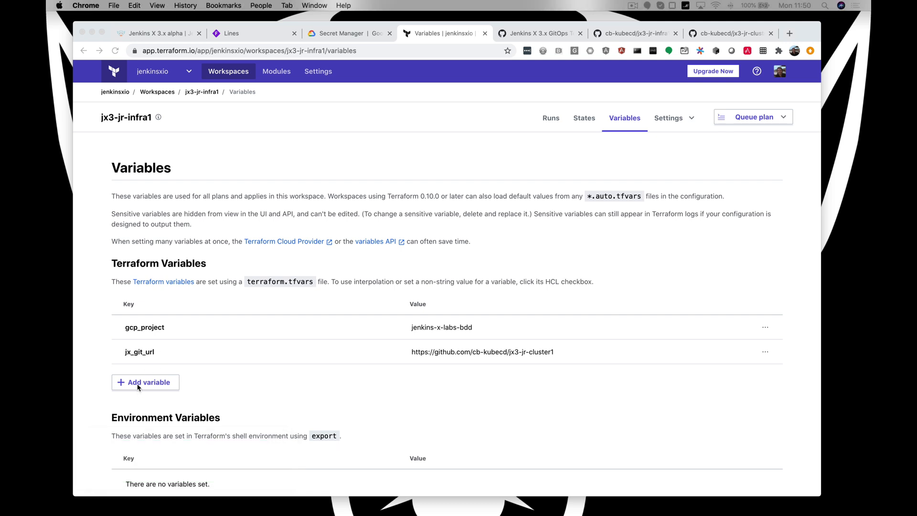
left_click(163, 387)
type("jx_bot_username")
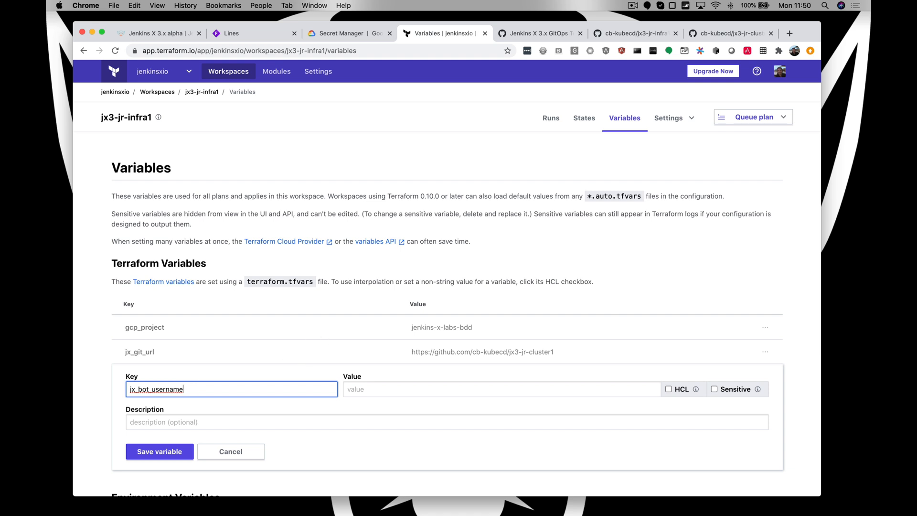
key("super+Tab")
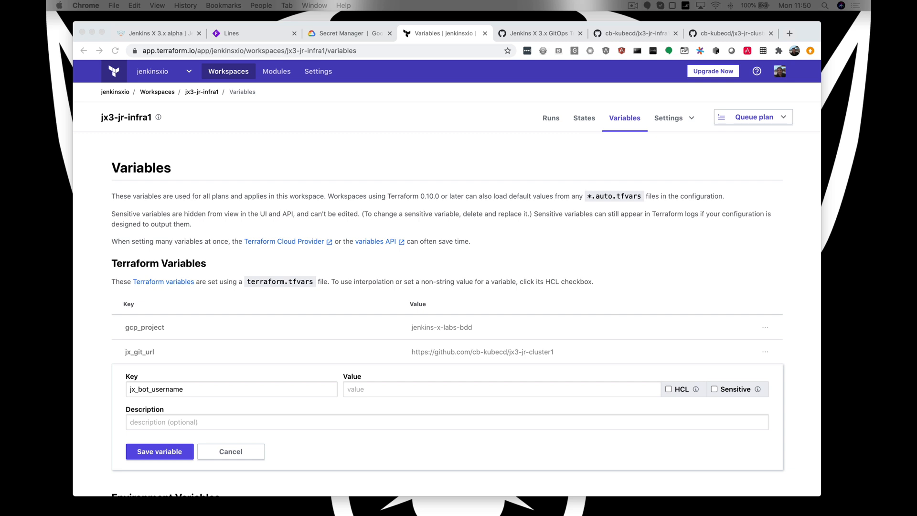
key("super+Tab")
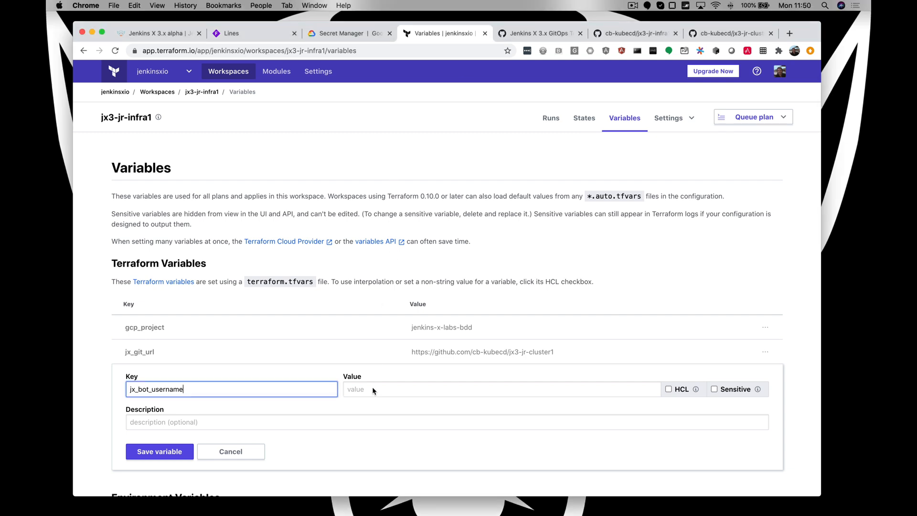
left_click(373, 390)
type("jenkins-x-labs-bot")
left_click(160, 452)
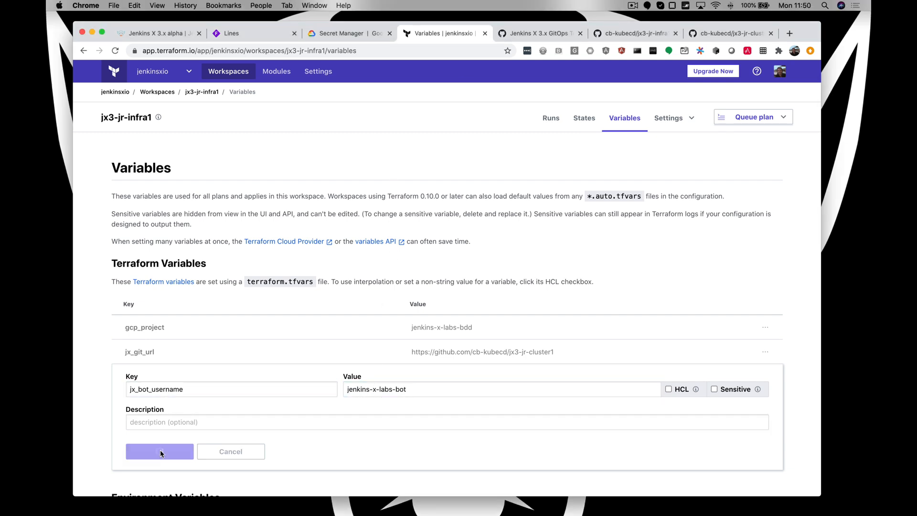
- Add the Terraform variable jx_bot_token, enter the bot's access token as its value and save it as sensitive
scroll(209, 406, "down", 2)
left_click(156, 371)
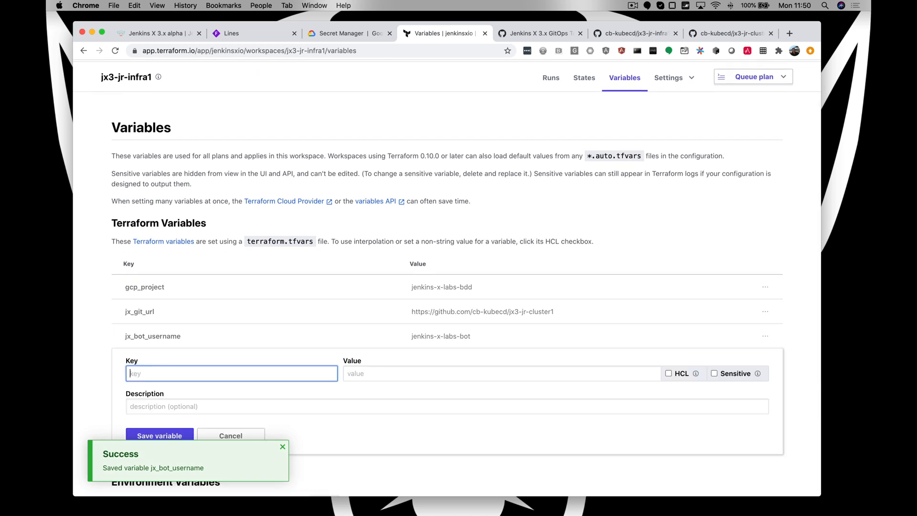
key("super+Tab")
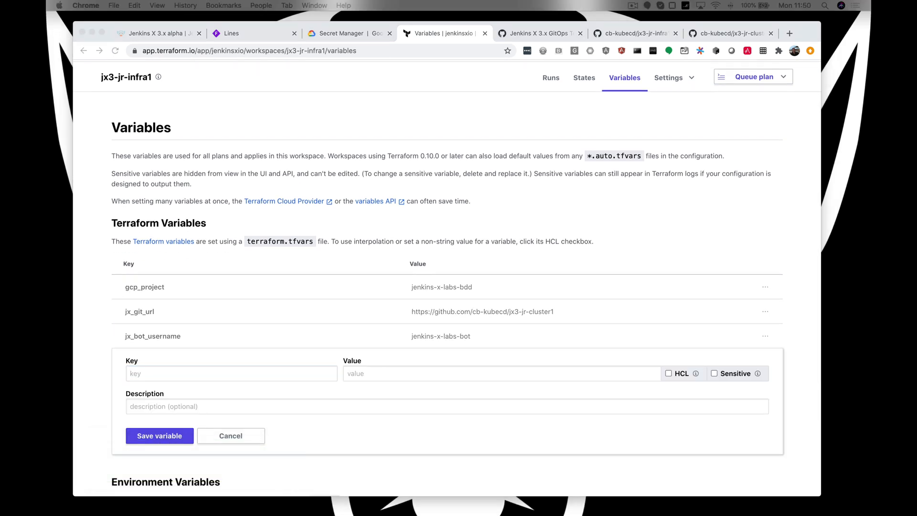
left_click(149, 373)
type("jx_bot_token")
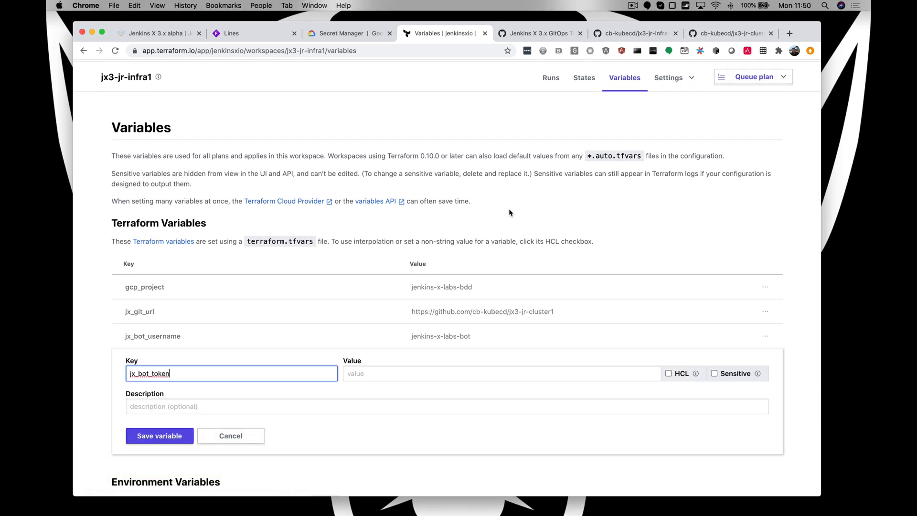
key("Tab")
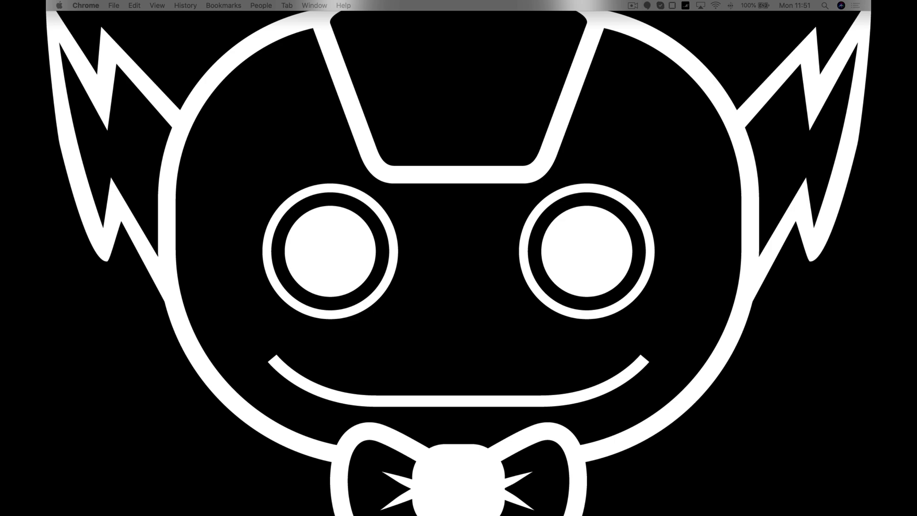
left_click_drag(688, 0, 820, 33)
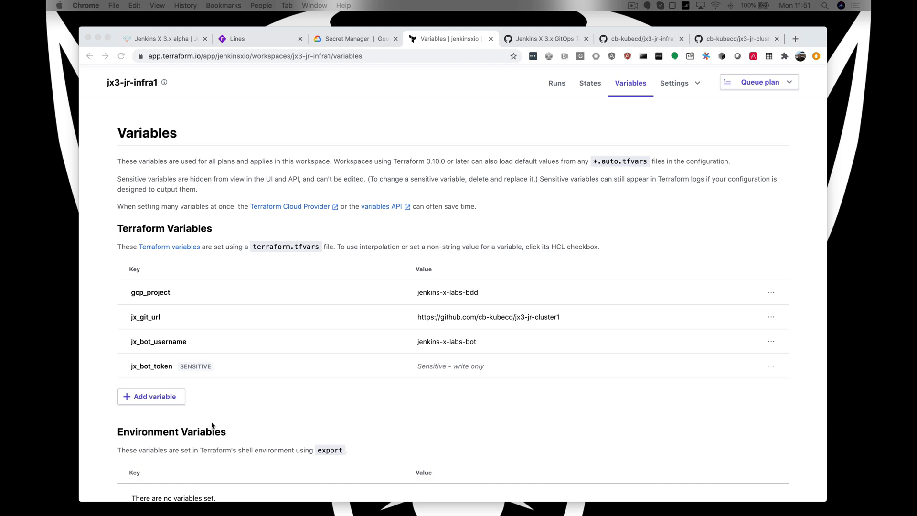
- Add the Terraform variable gsm with the value true to the jx3-jr-infra1 workspace
left_click(160, 399)
left_click(149, 403)
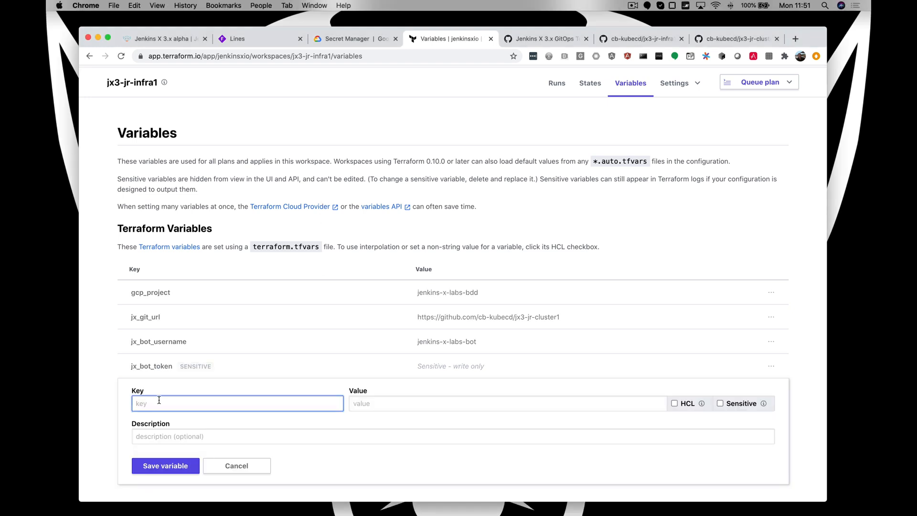
type("gsm")
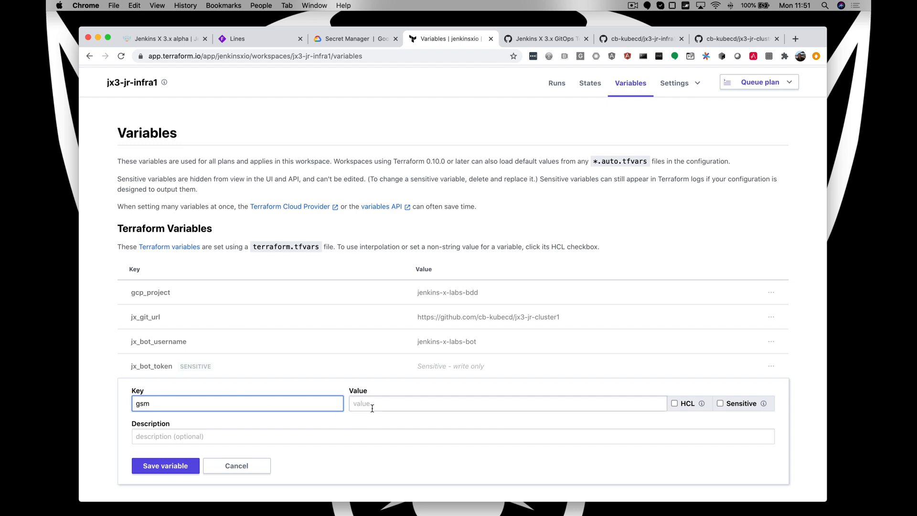
left_click(359, 404)
type("true")
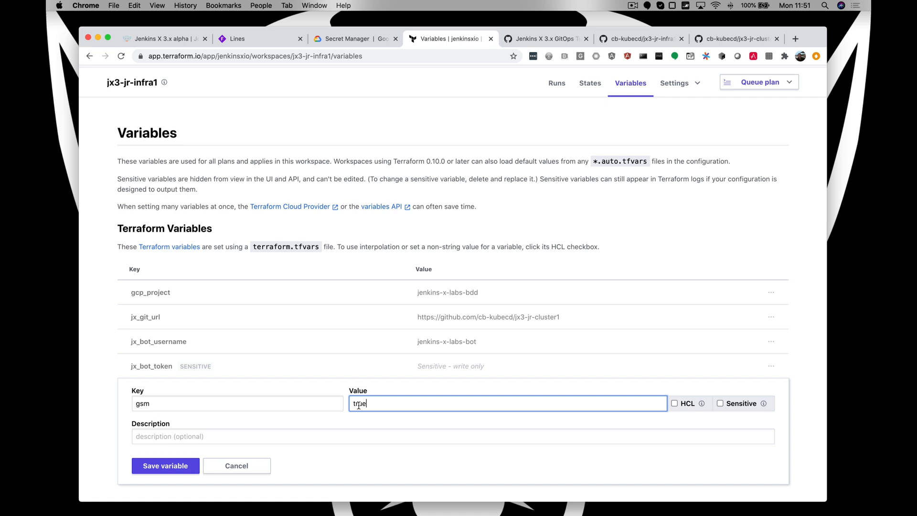
left_click(173, 470)
- Add the environment variable GOOGLE_CREDENTIALS, enter the Google Cloud credentials key as its value and save it as sensitive
scroll(288, 354, "down", 5)
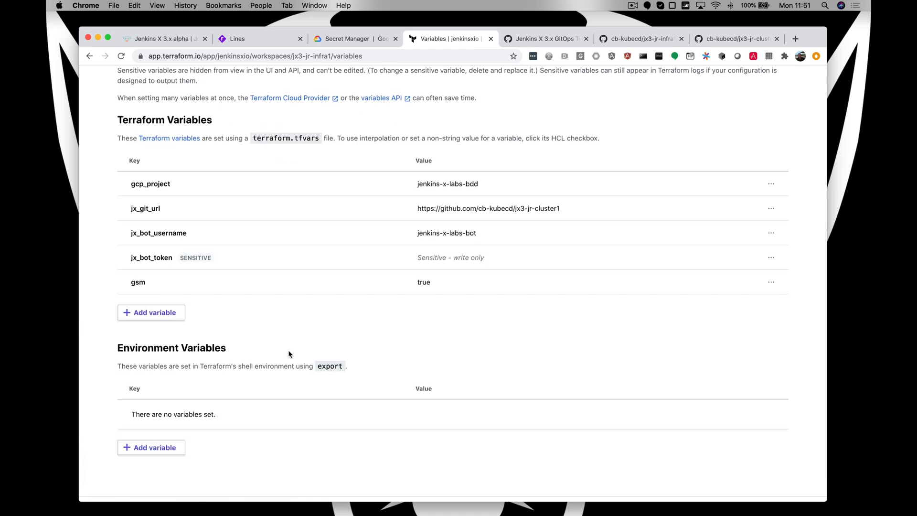
left_click(154, 447)
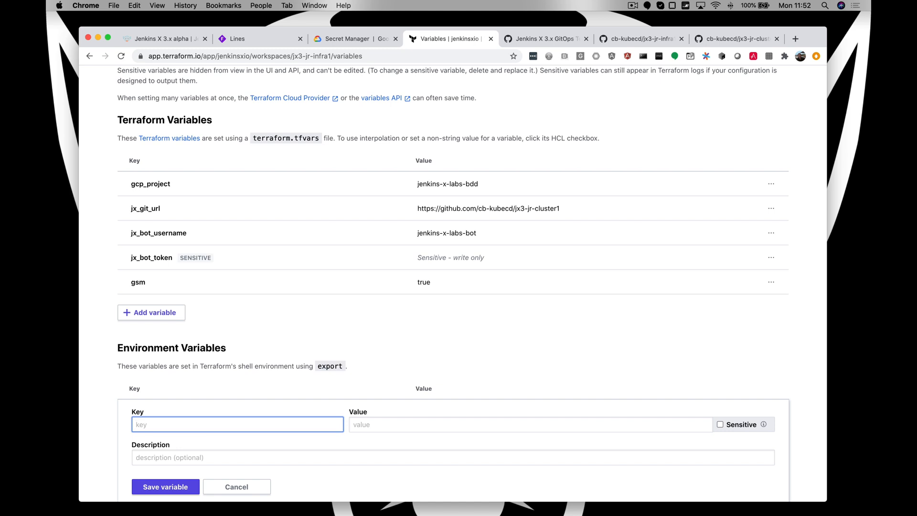
key("super+Tab")
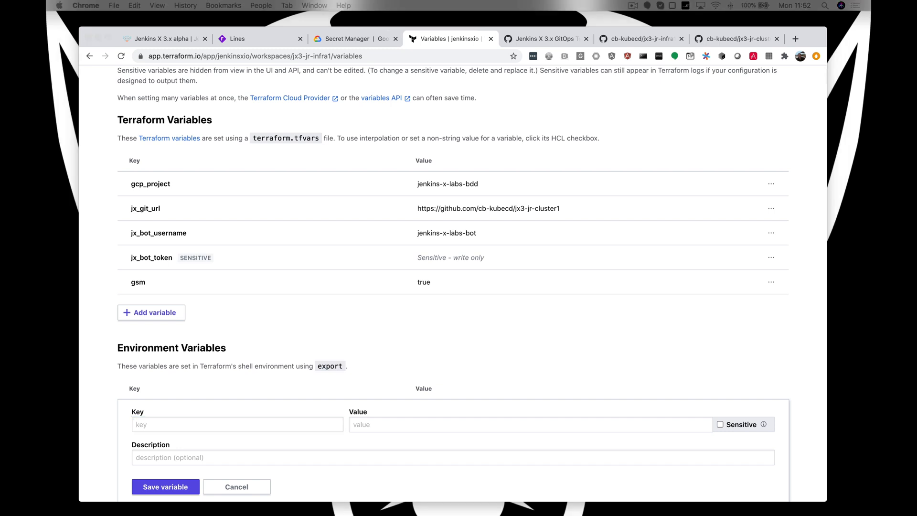
left_click(141, 426)
key("super+v")
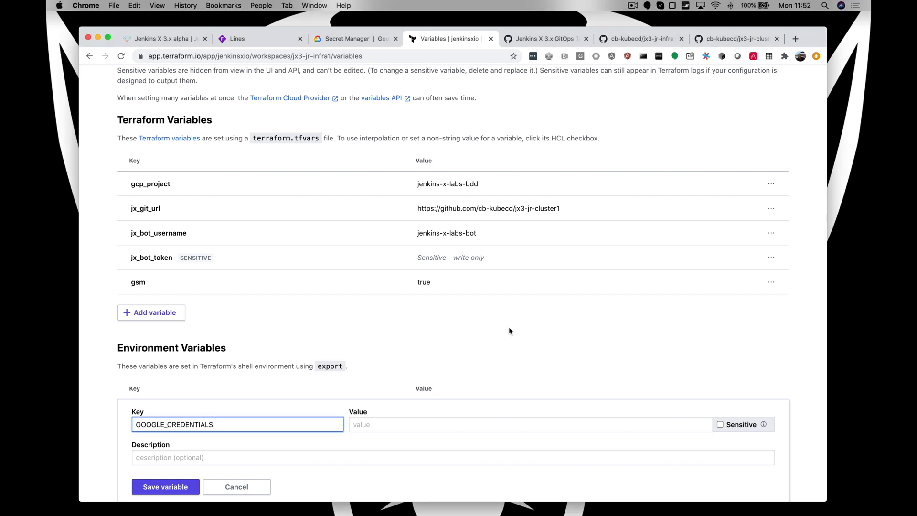
left_click(374, 426)
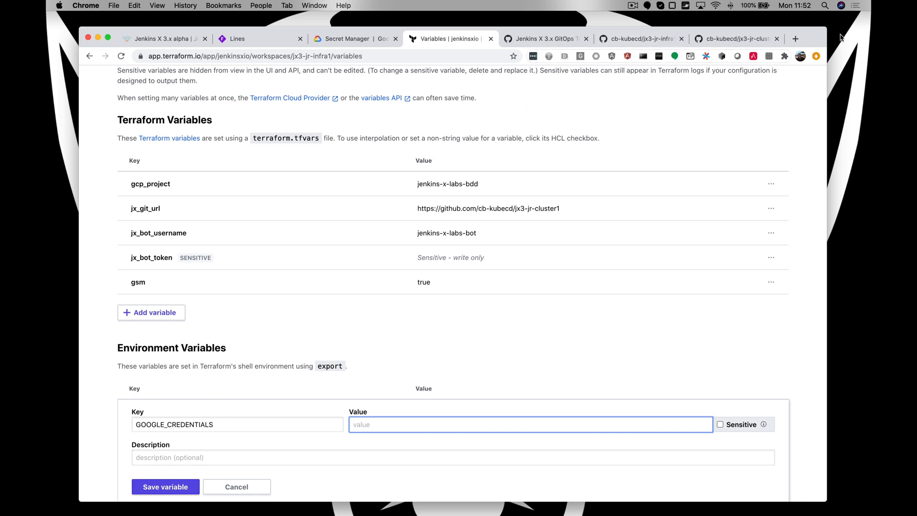
left_click_drag(815, 40, 870, 40)
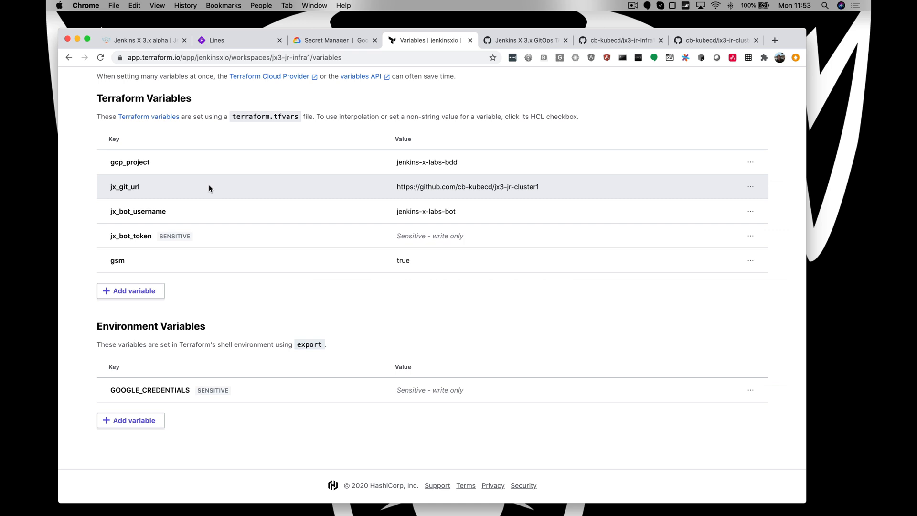
- Queue the first plan for the jx3-jr-infra1 workspace from its runs page
scroll(208, 187, "up", 5)
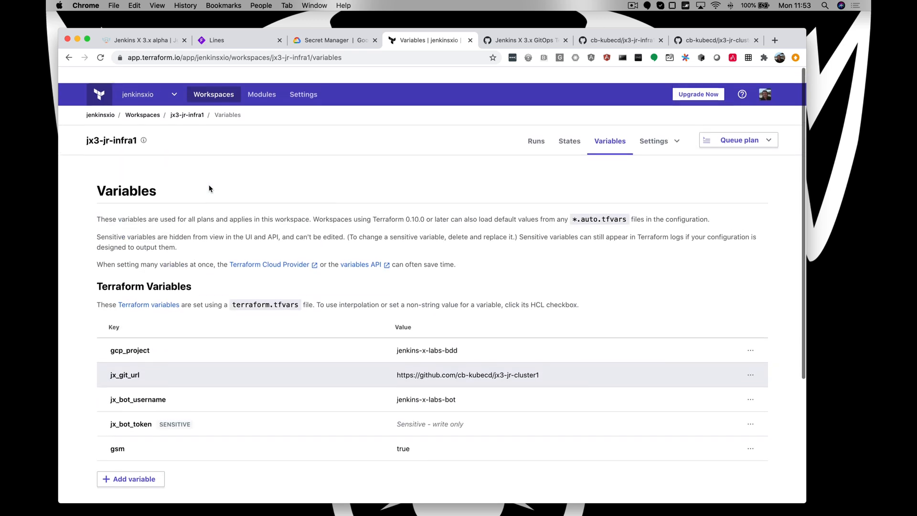
left_click(533, 130)
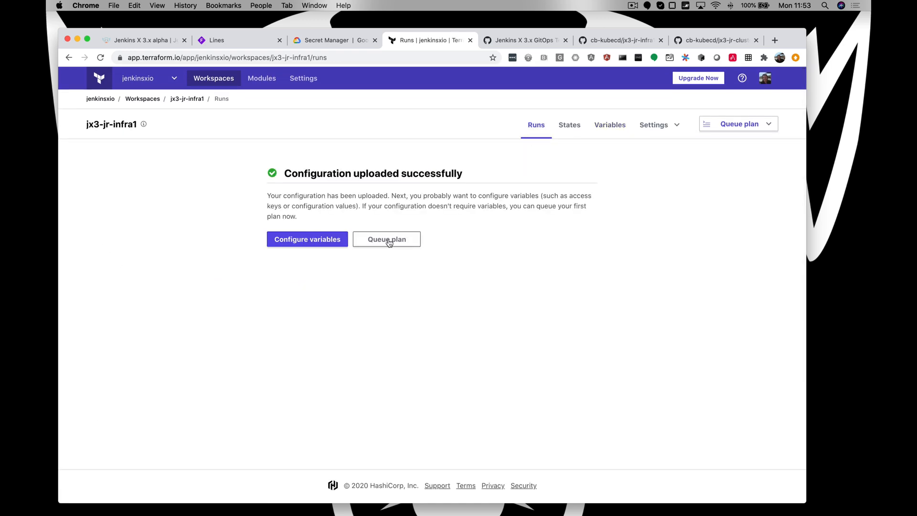
left_click(389, 241)
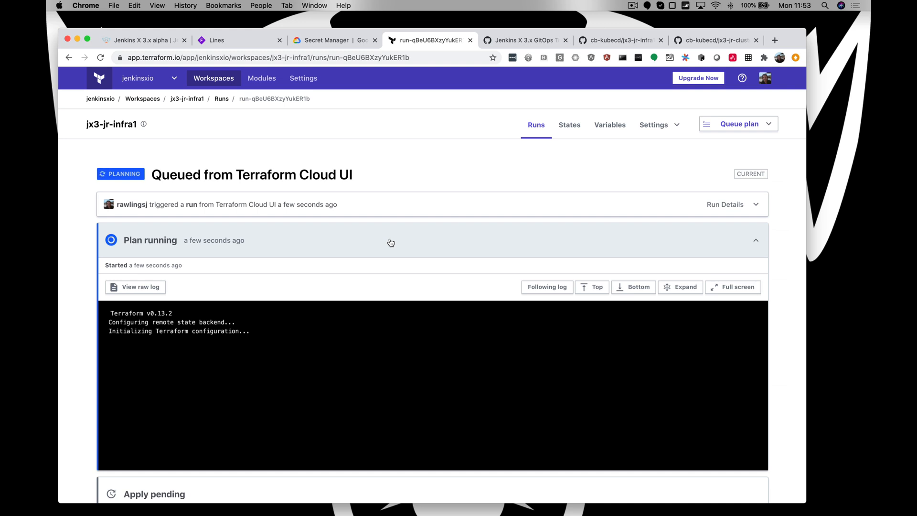
left_click(390, 242)
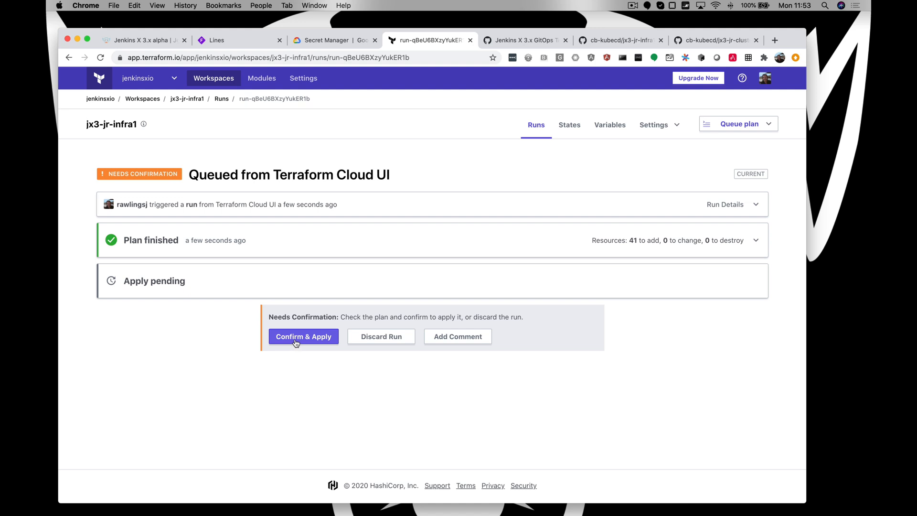
- Review the finished plan's log for the resources that Terraform intends to create
left_click(343, 242)
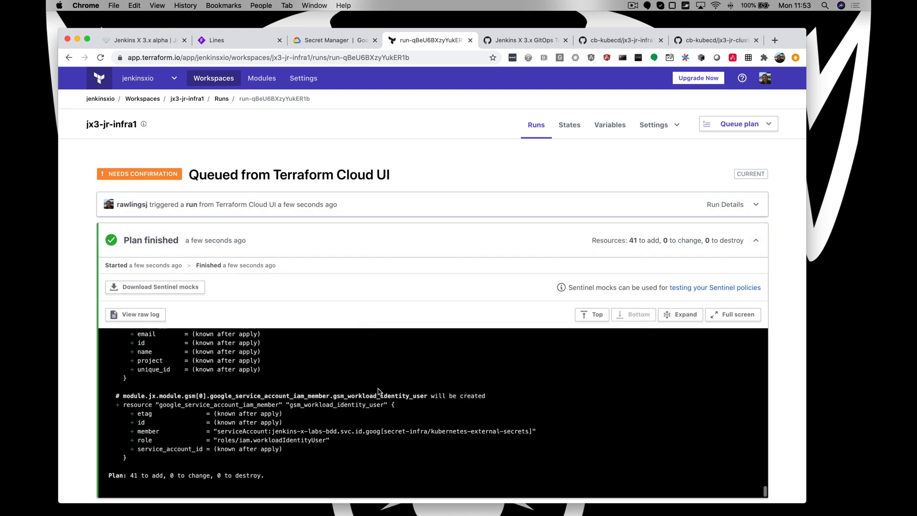
scroll(378, 391, "up", 5)
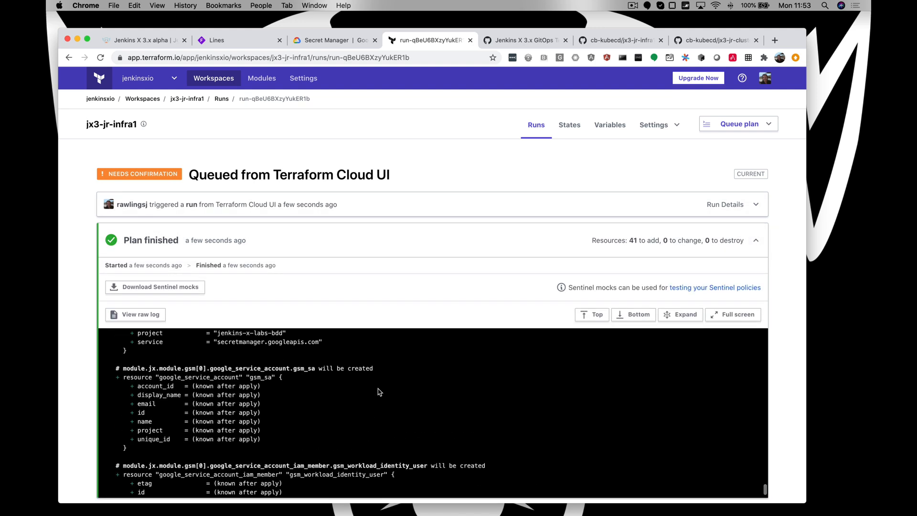
scroll(378, 391, "up", 4)
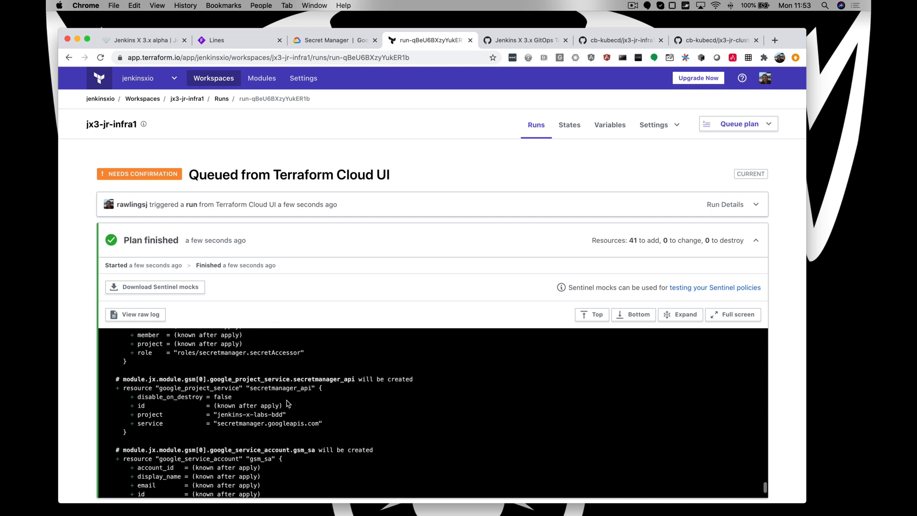
scroll(286, 403, "down", 10)
left_click(306, 241)
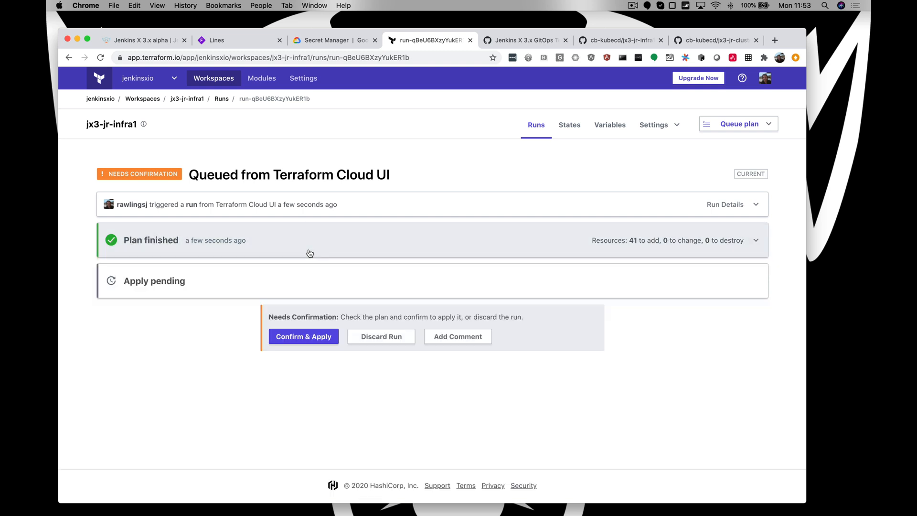
- Confirm and apply the finished plan without adding a comment
left_click(328, 343)
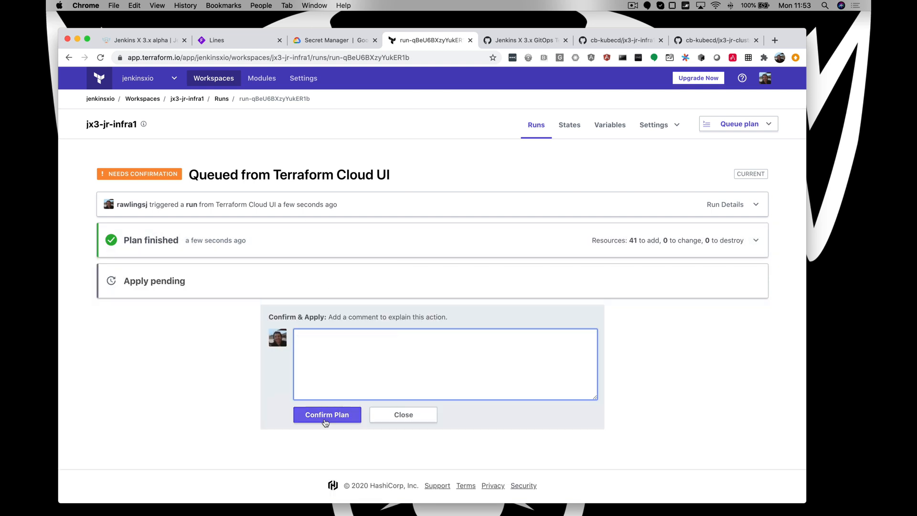
left_click(324, 417)
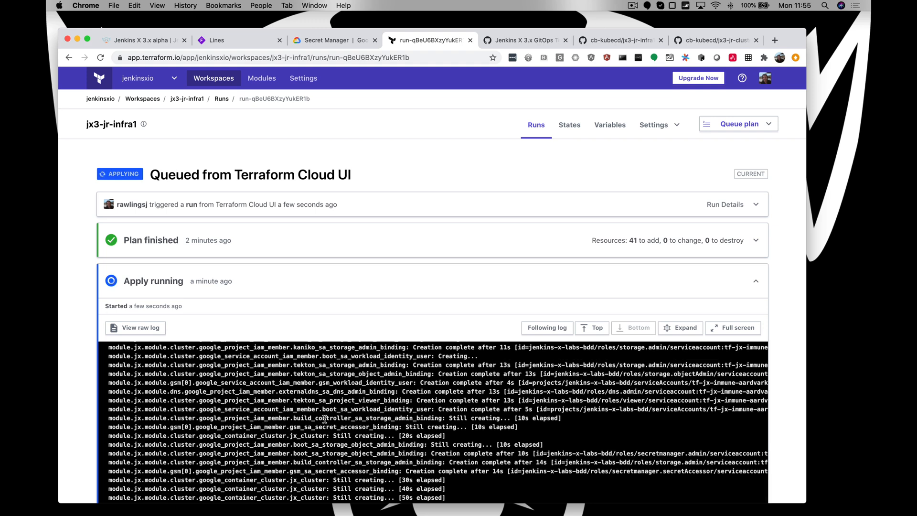
left_click(374, 287)
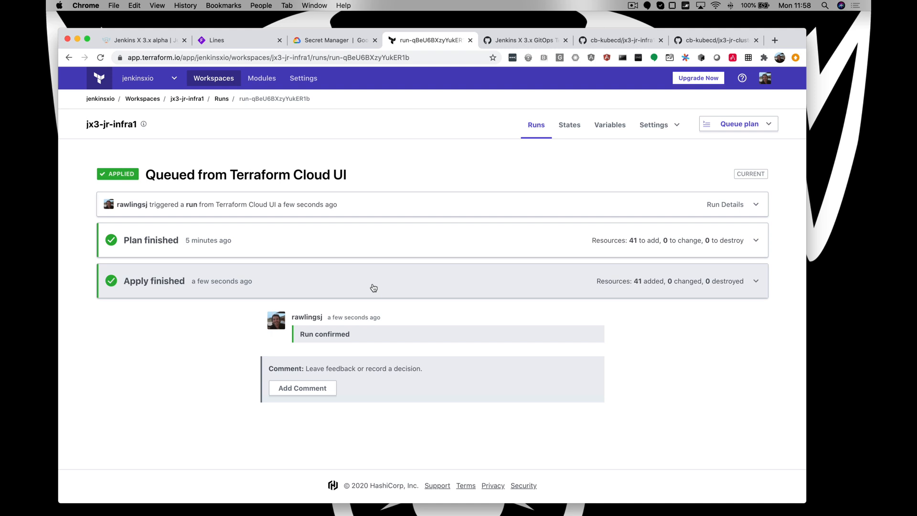
- Copy the gcloud container clusters get-credentials command for tf-jx-immune-aardvark from the apply outputs and run it in the iTerm2 terminal
left_click(373, 287)
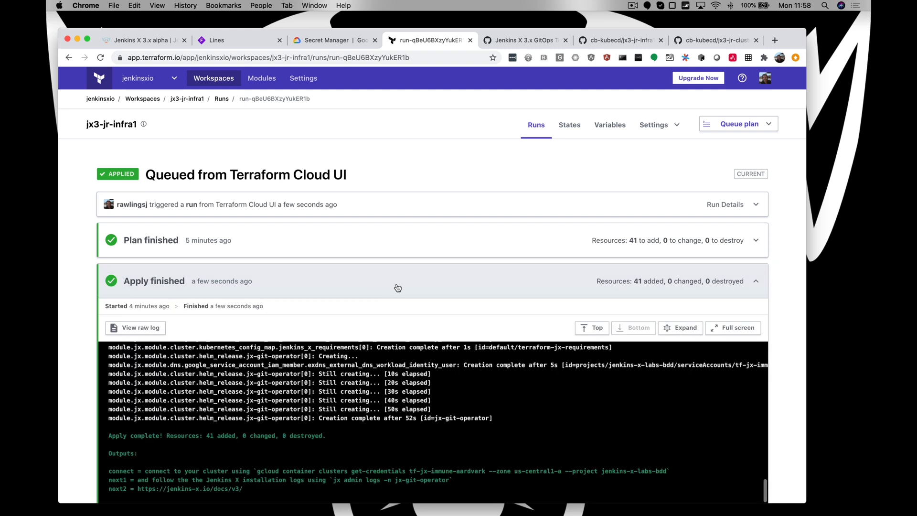
scroll(424, 378, "down", 3)
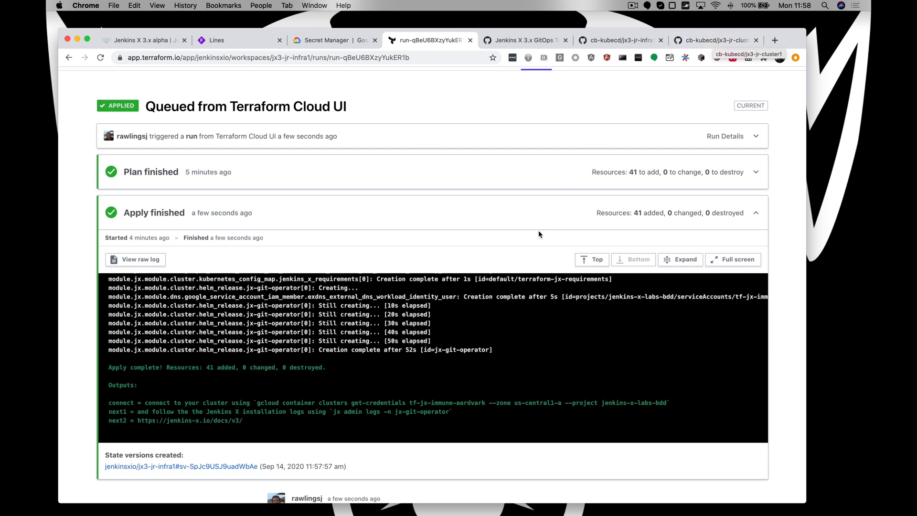
left_click_drag(257, 404, 666, 403)
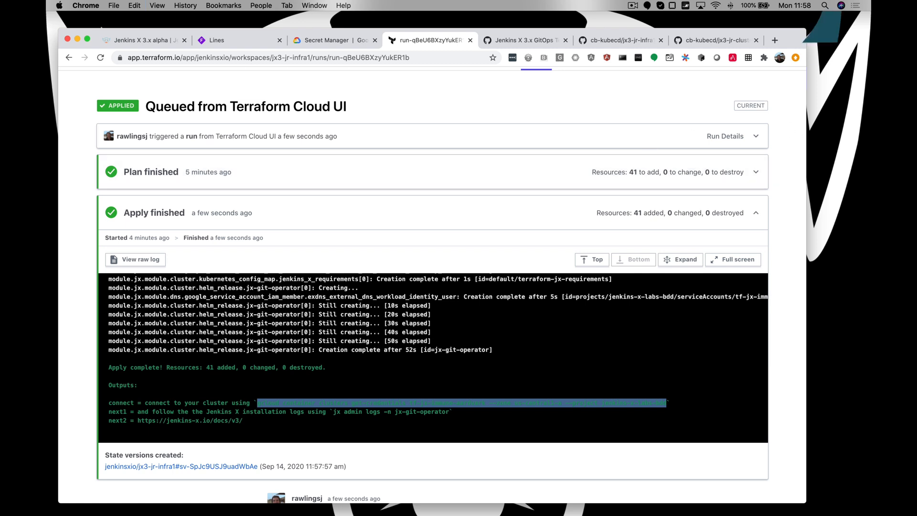
key("super+v")
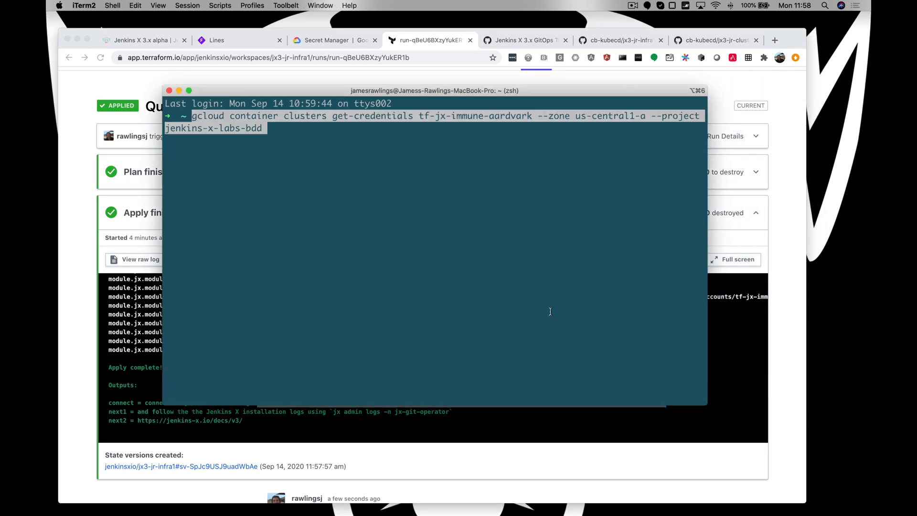
key("Return")
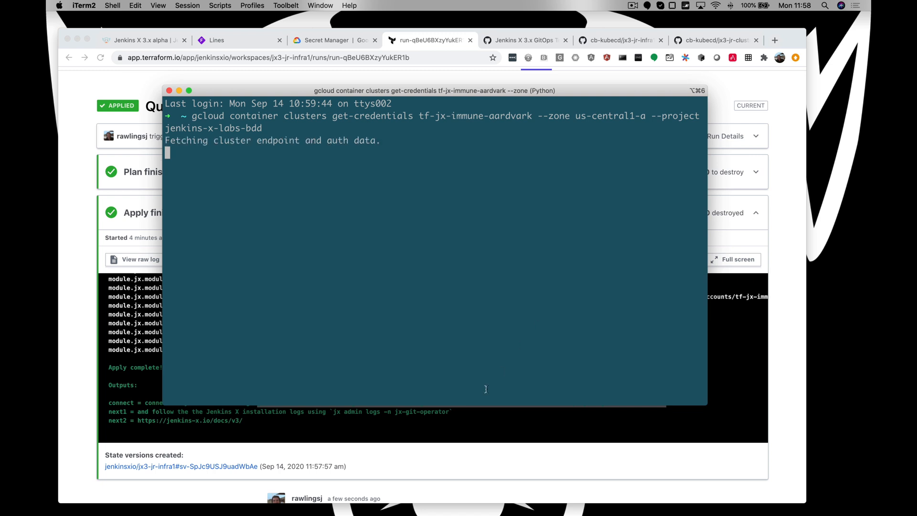
- Copy jx admin logs -n jx-git-operator from the apply outputs, run it in the terminal and follow the Jenkins X installation log
left_click(133, 362)
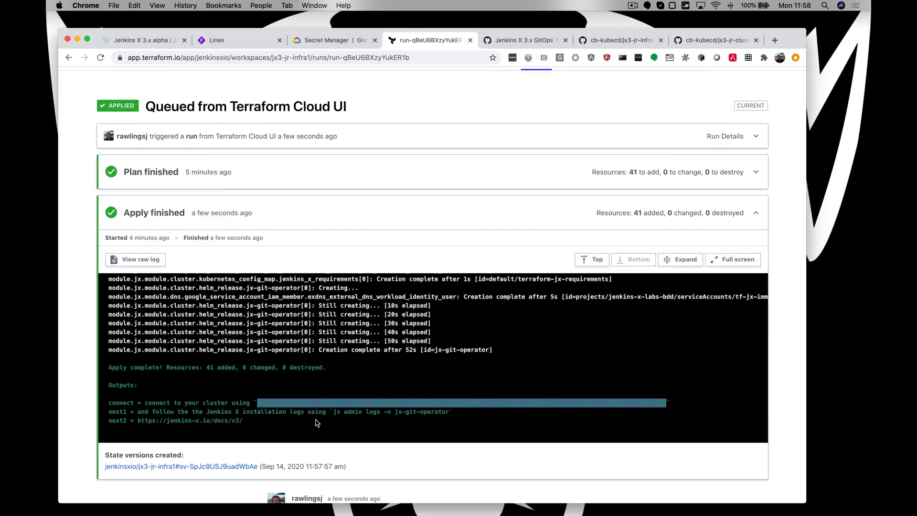
left_click_drag(334, 412, 448, 411)
key("super+c")
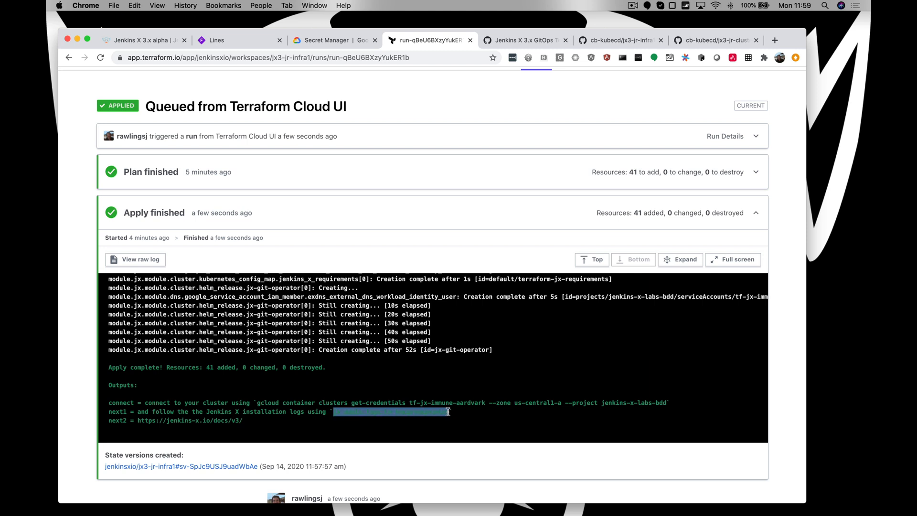
key("super+Tab")
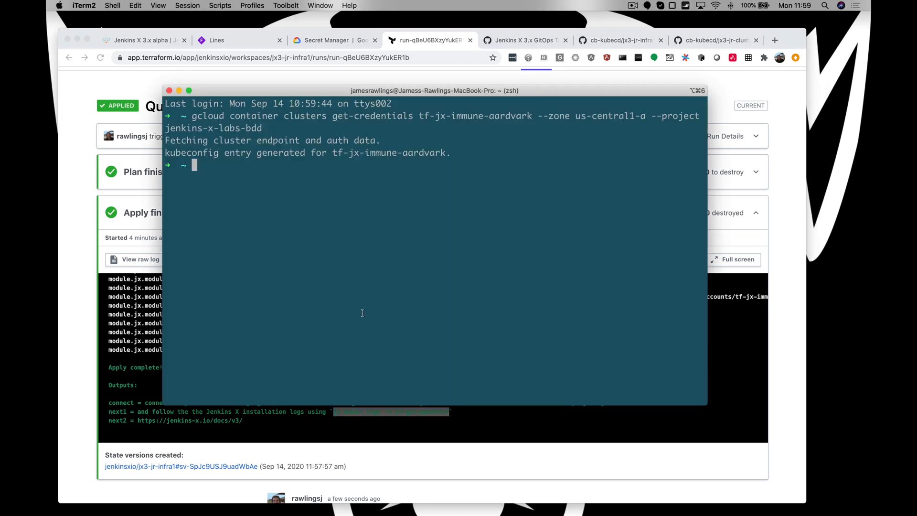
key("super+v")
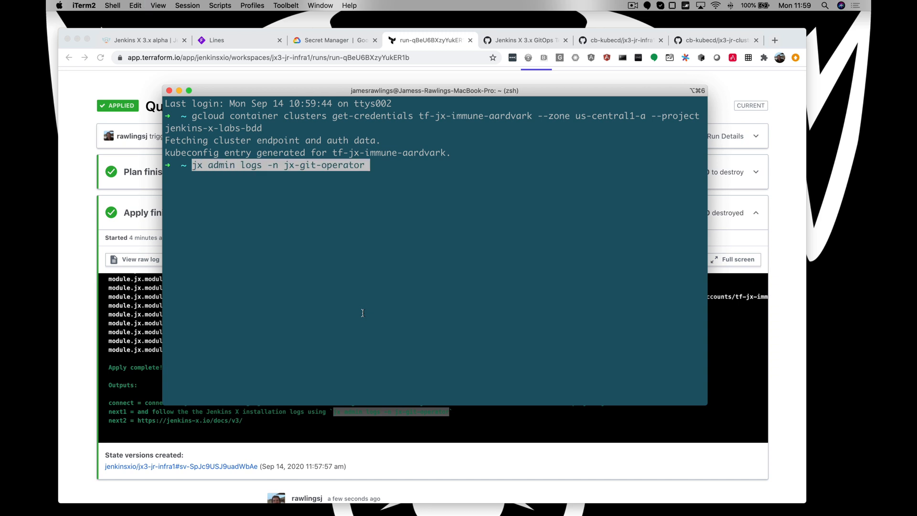
key("Return")
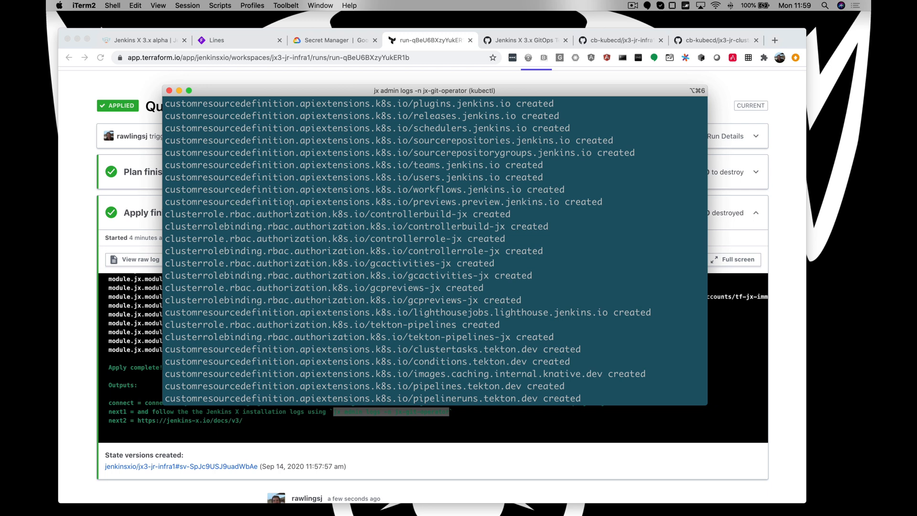
scroll(291, 201, "down", 5)
scroll(292, 177, "down", 10)
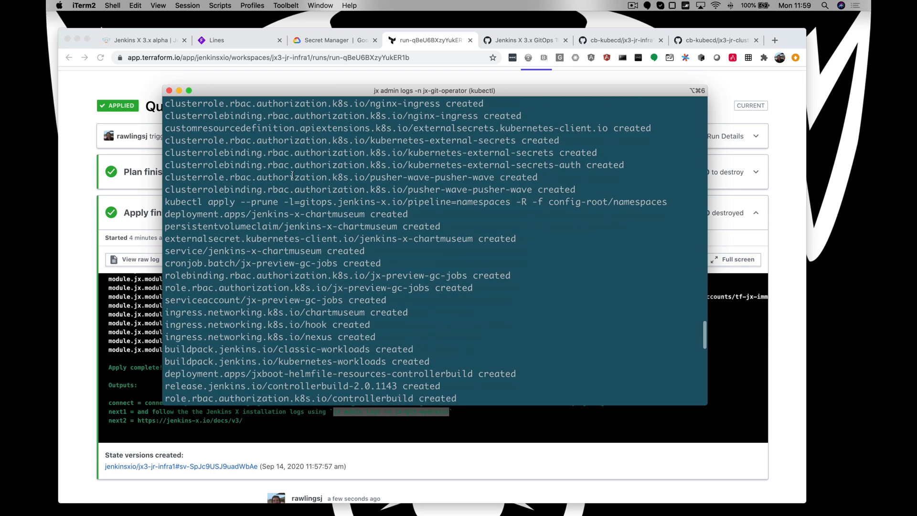
scroll(292, 175, "down", 4)
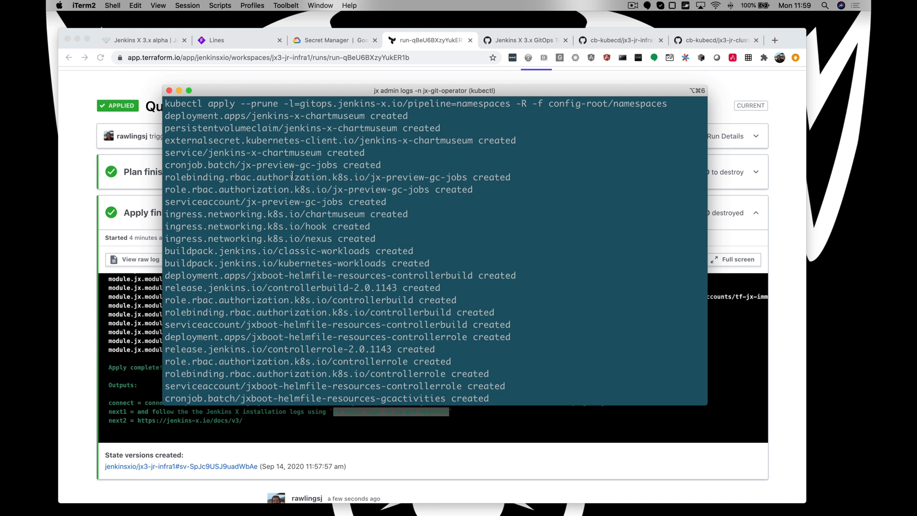
scroll(292, 175, "down", 2)
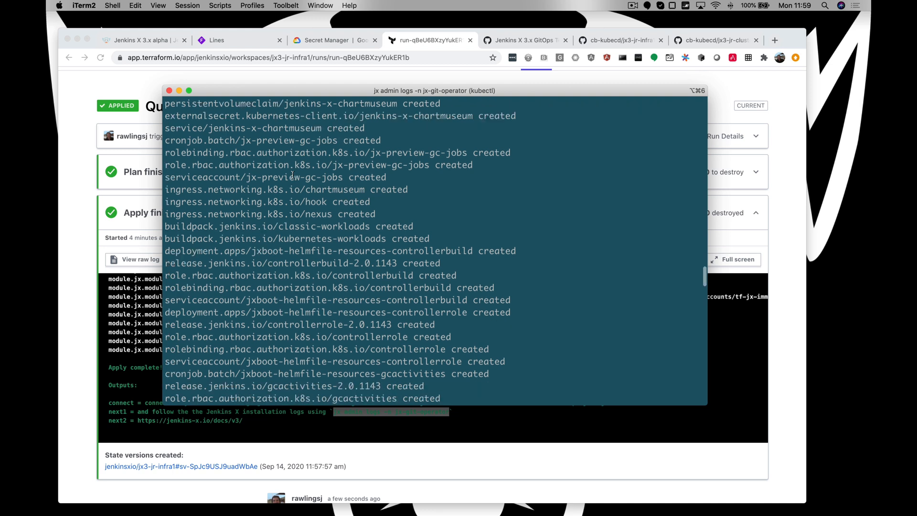
scroll(292, 175, "down", 1)
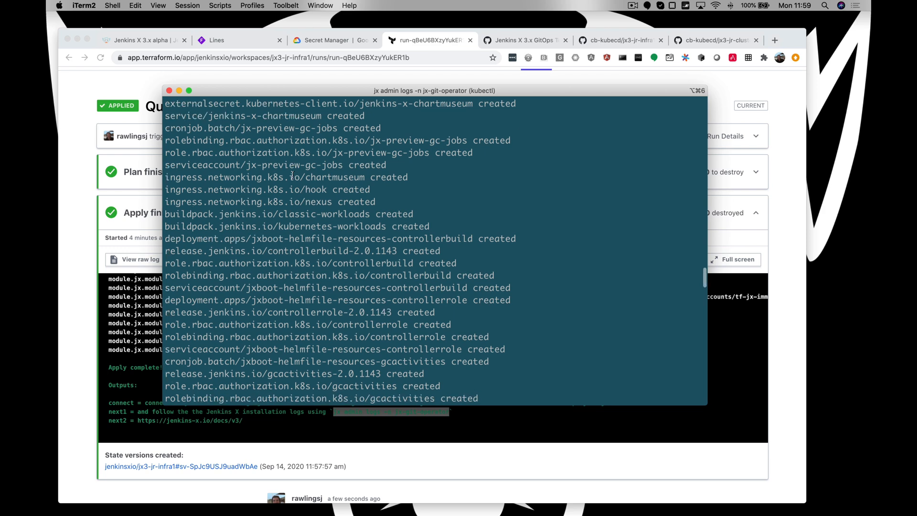
- Open a second terminal pane beside the installation log and start octant in it
key("super+d")
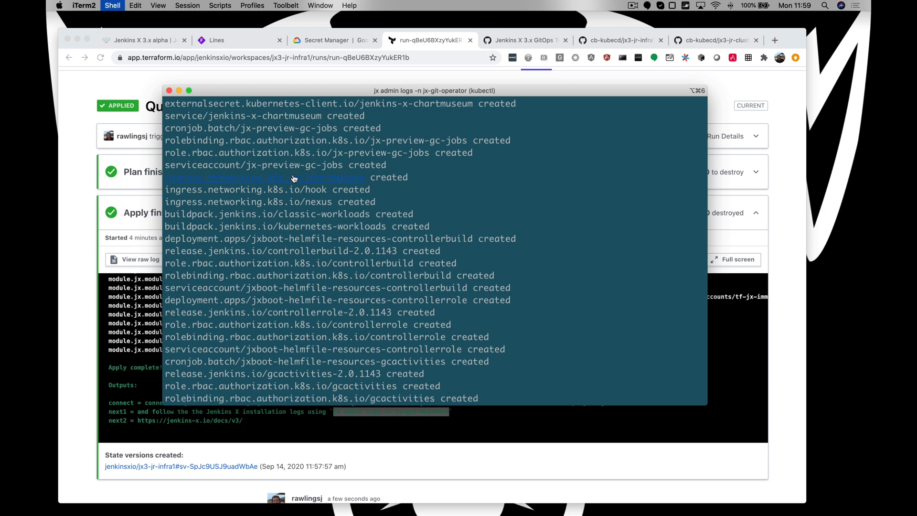
type("octant")
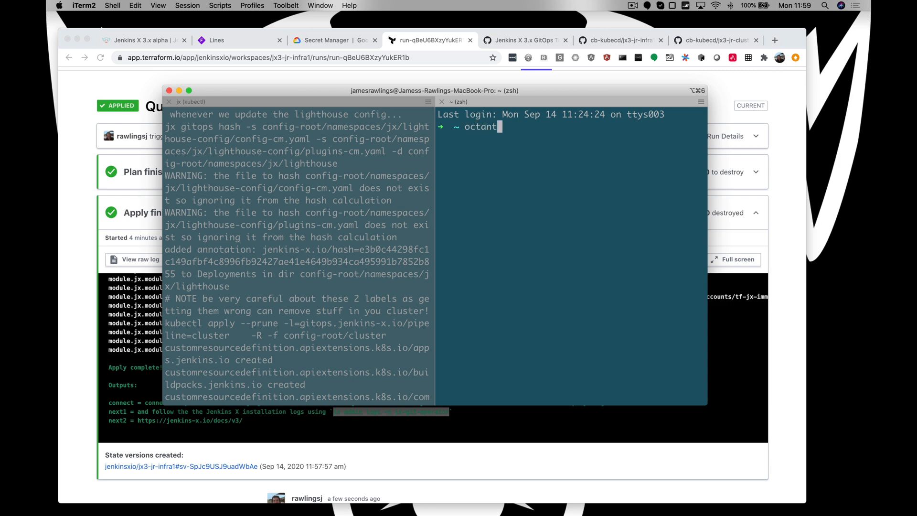
key("Return")
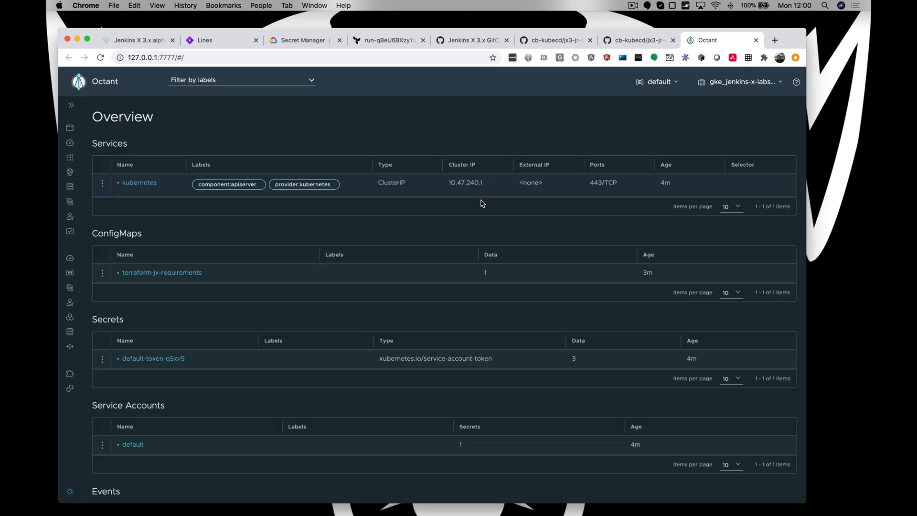
- Switch Octant to the jx namespace and review its cron jobs and deployments
left_click(673, 85)
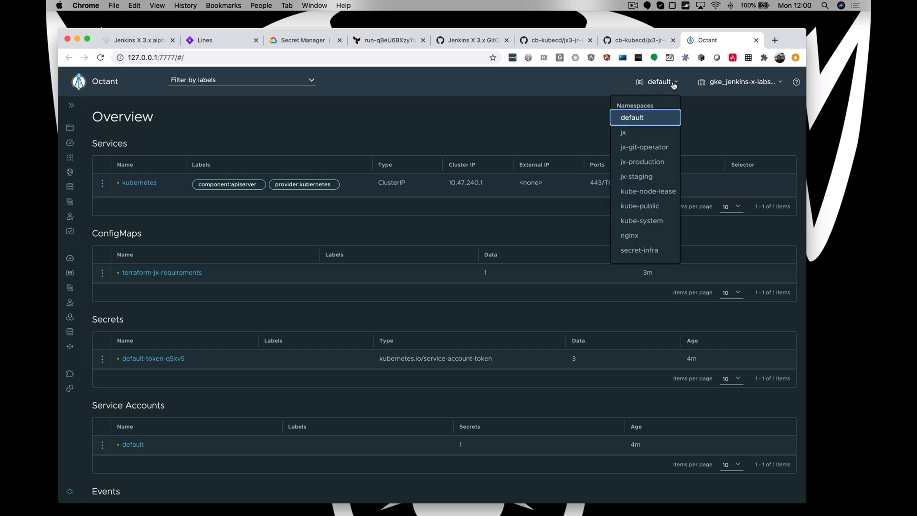
left_click(629, 136)
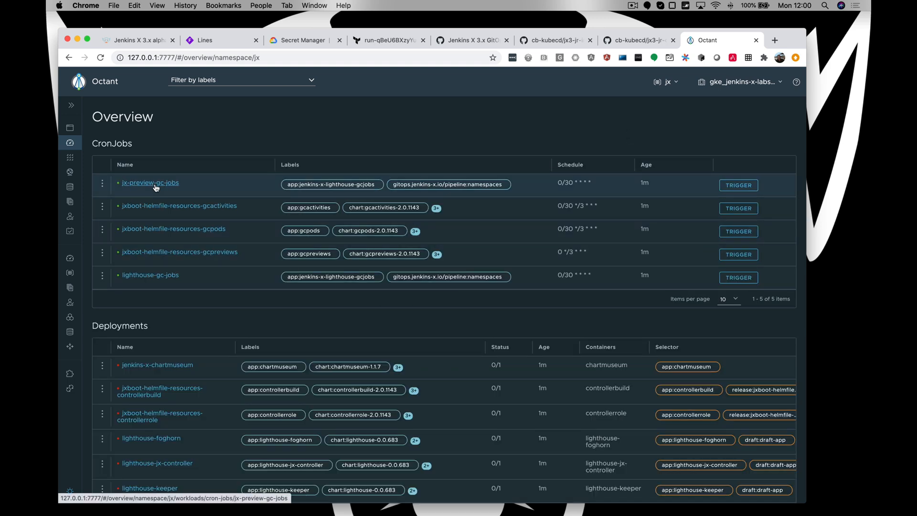
scroll(242, 260, "down", 1)
scroll(242, 260, "down", 1)
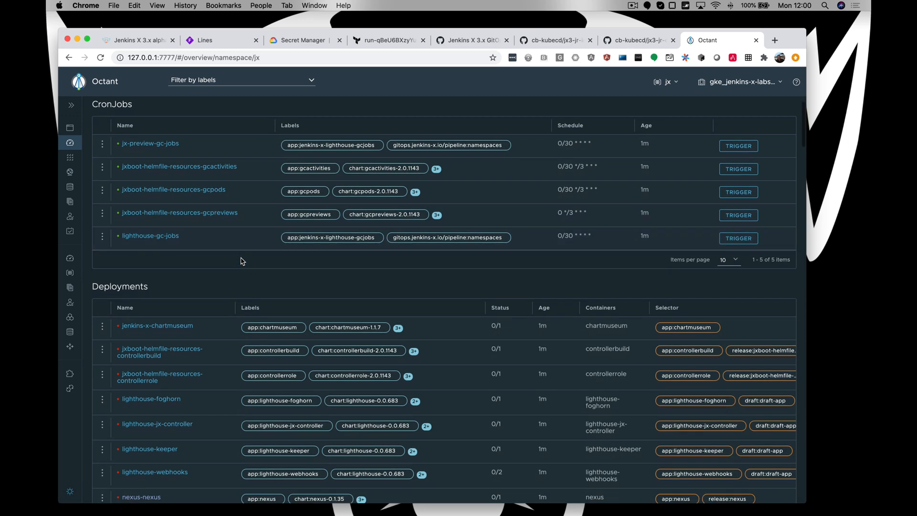
scroll(242, 261, "down", 3)
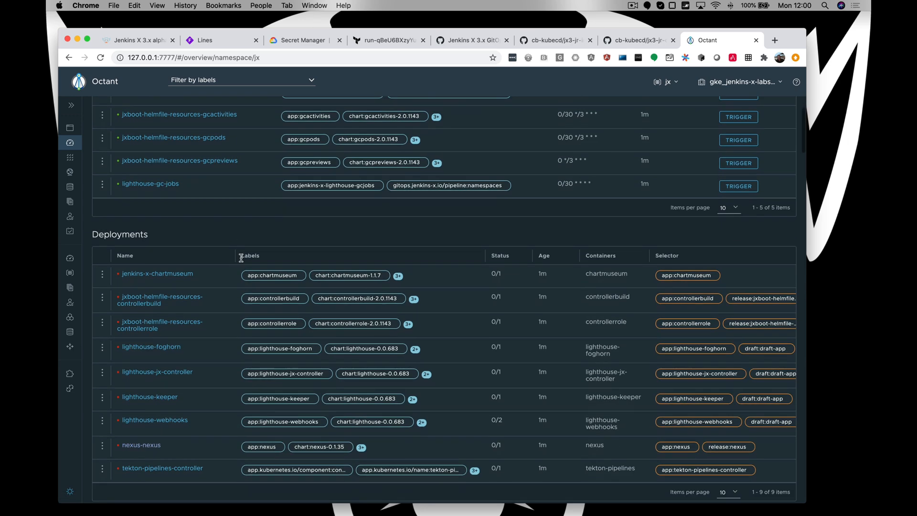
scroll(289, 231, "down", 3)
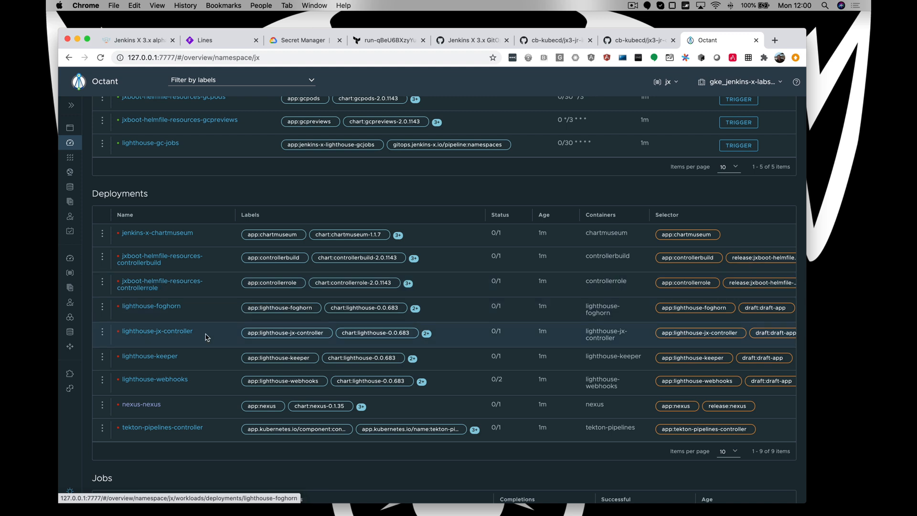
- Inspect the lighthouse-keeper deployment's status, pods and conditions, and return to the Deployments list
left_click(169, 361)
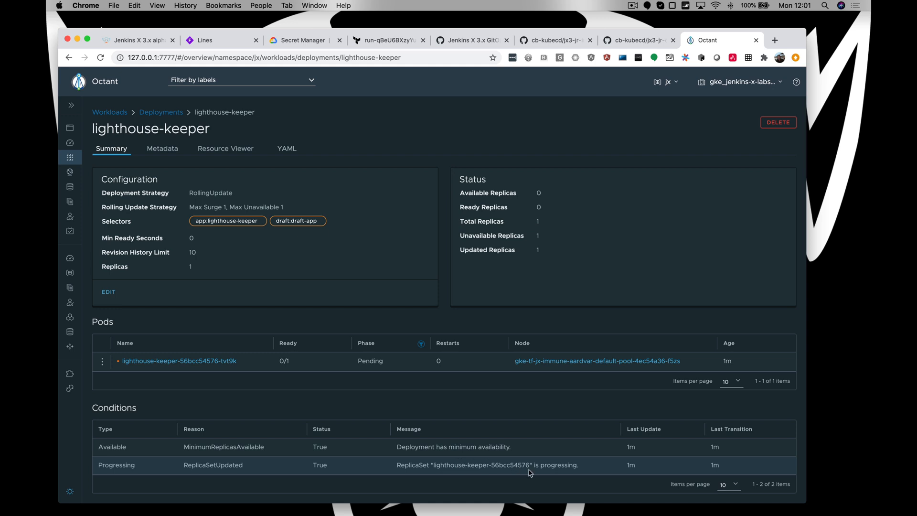
scroll(529, 473, "down", 1)
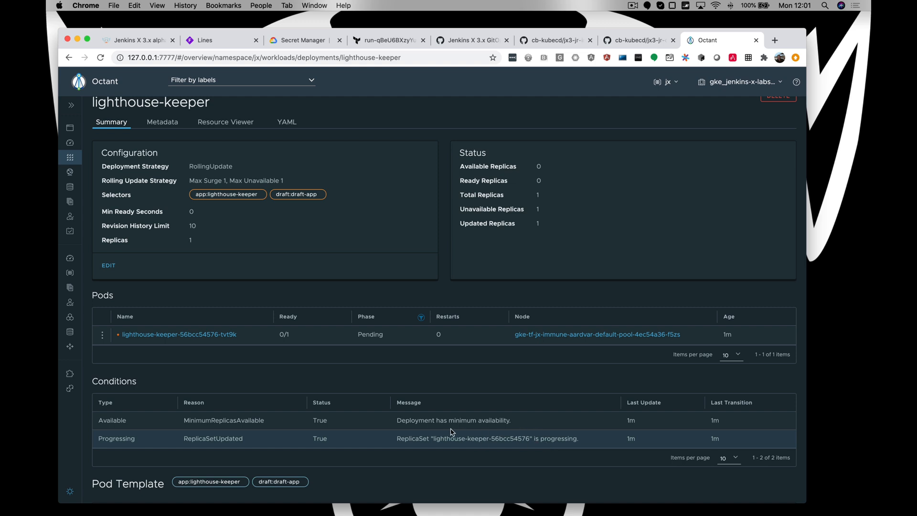
scroll(451, 431, "up", 1)
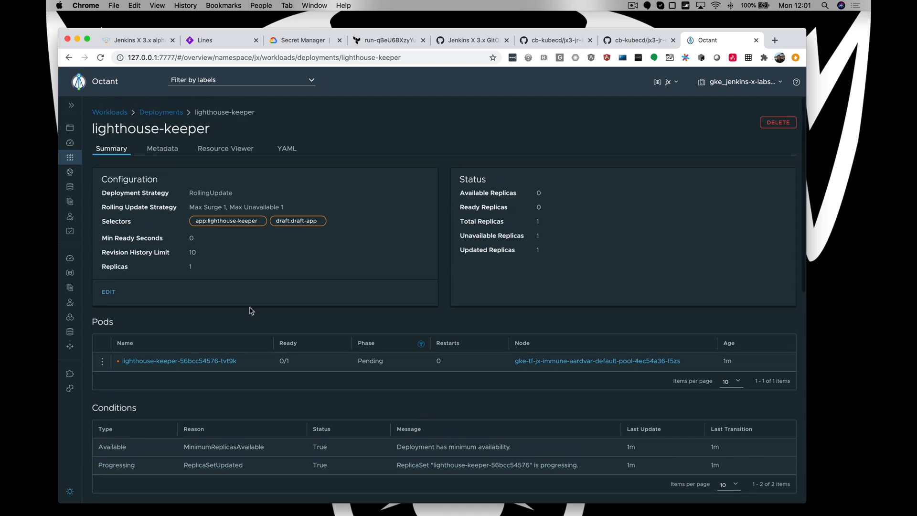
left_click(162, 114)
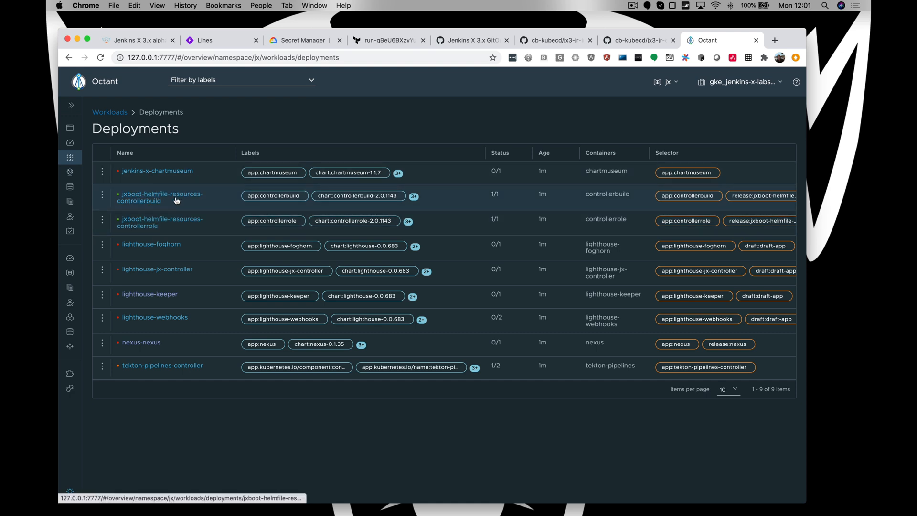
- Switch to iTerm2, enlarge the pane with the Jenkins X installation log and stop following the log
key("super+Tab")
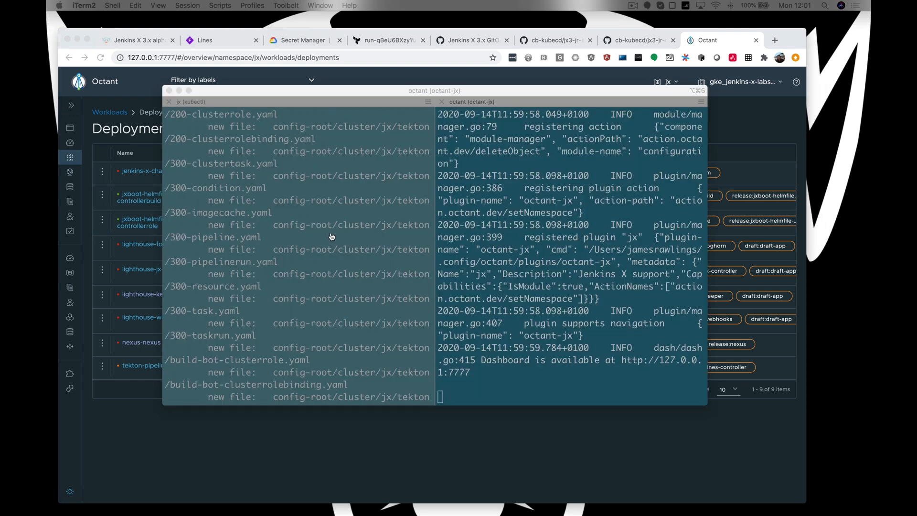
left_click(347, 264)
key("super+shift+Return")
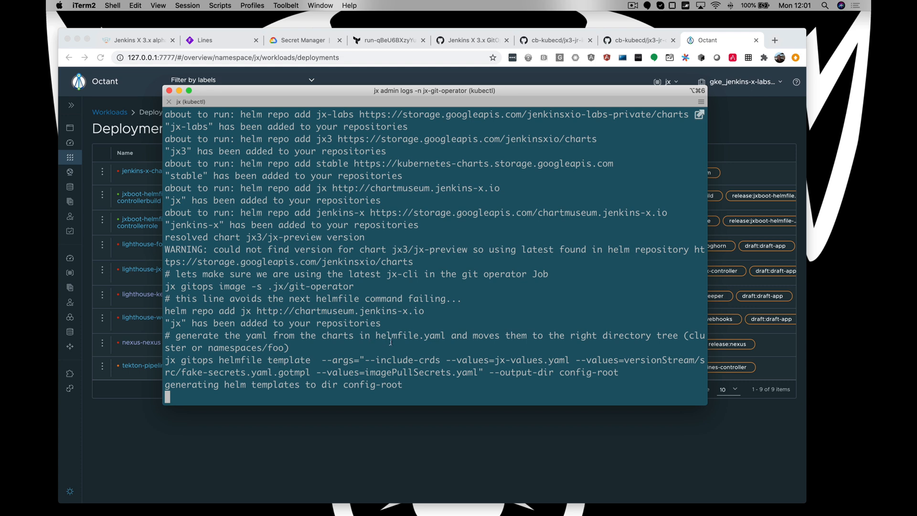
key("ctrl+c")
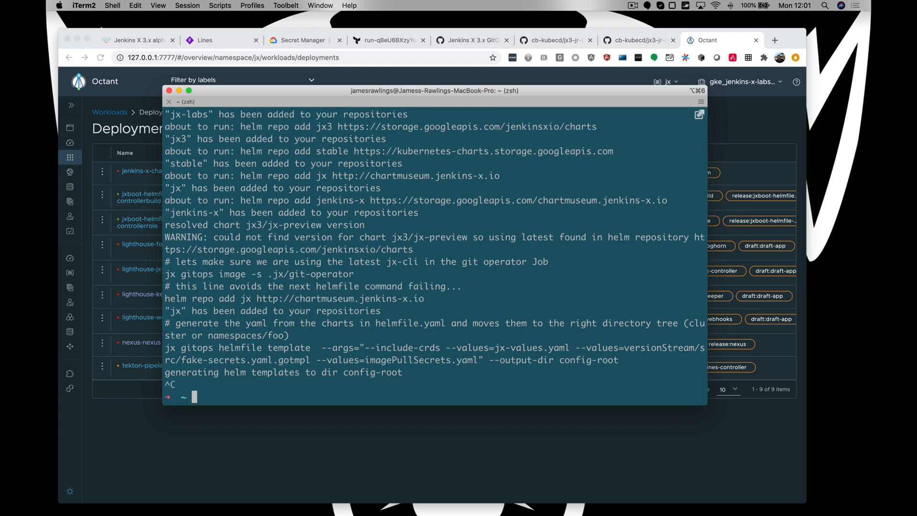
- Copy immune-aardvark from the pasted gcloud get-credentials command and abandon that command line without running it
key("super+v")
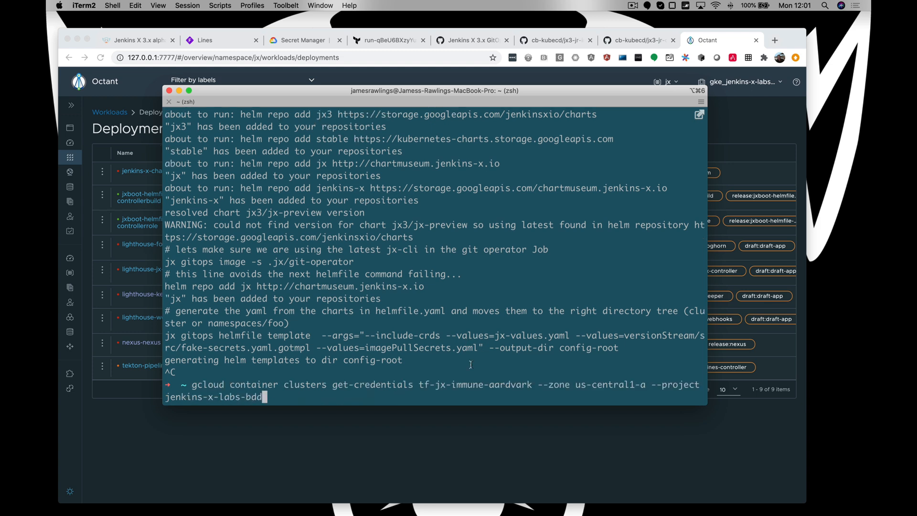
left_click_drag(450, 385, 533, 385)
key("ctrl+c")
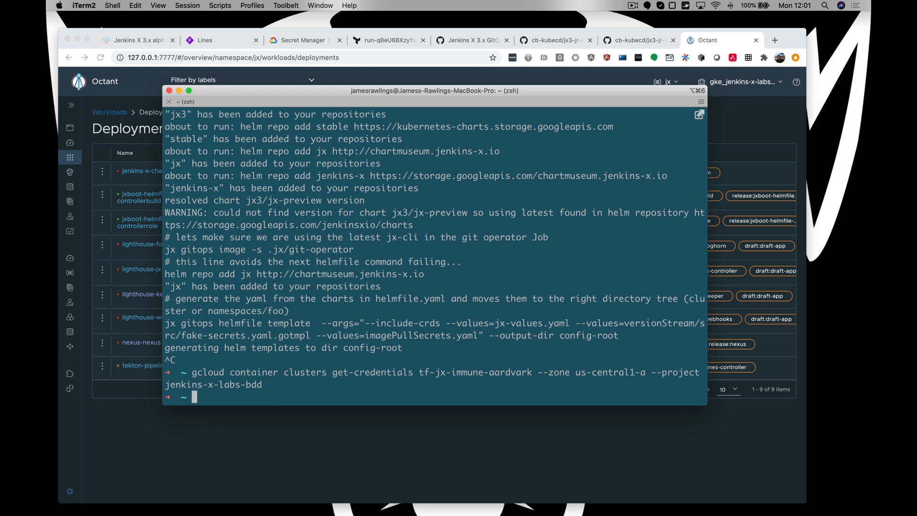
- Recall the earlier gcloud secrets command and run it as gcloud secrets list --project jenkins-x-labs-bdd | grep immune-aardvark
key("ctrl+r")
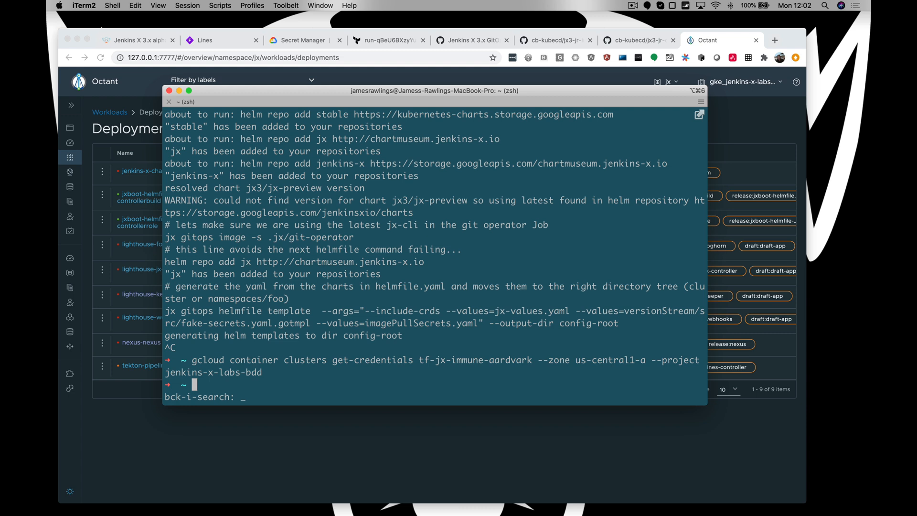
type("gclouf")
key("BackSpace")
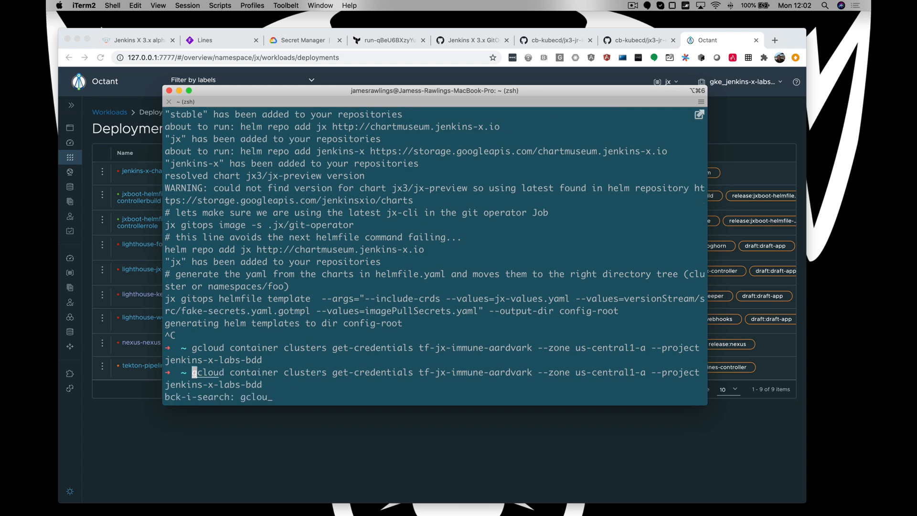
type("d sec")
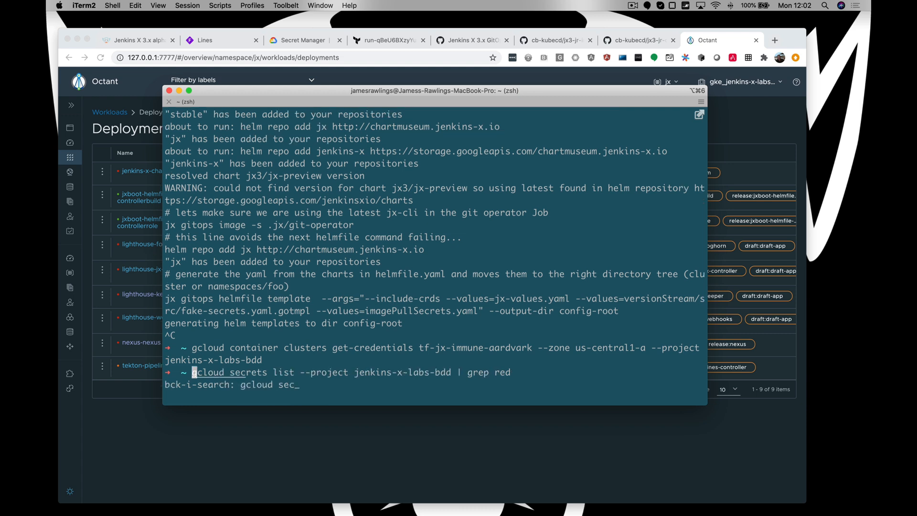
key("Right")
key("Right")
key("Right")
key("Right")
key("Right")
key("Right")
key("Right")
key("Right")
key("Right")
key("Right")
key("Right")
key("Right")
key("Right")
key("Right")
key("Right")
key("Right")
key("Right")
key("Right")
key("Right")
key("Right")
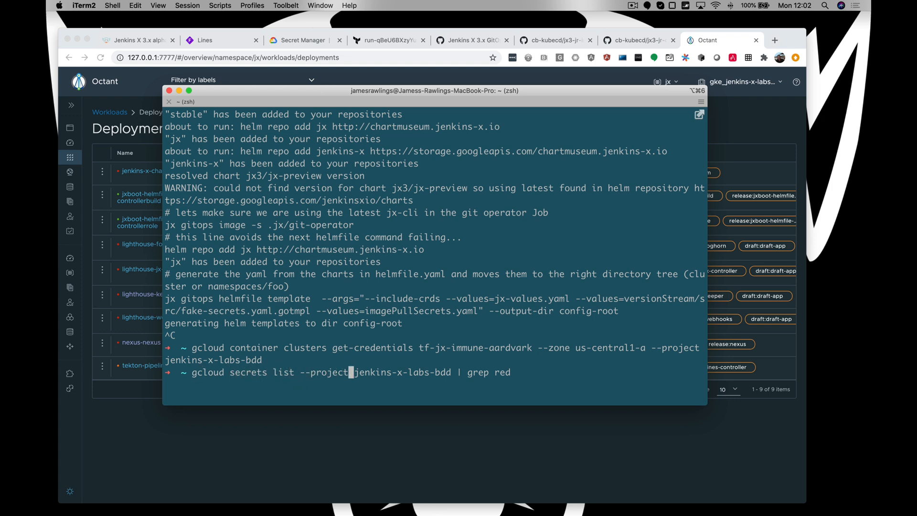
key("Right")
key("Right")
key("Right")
key("Right")
key("Right")
key("Right")
key("Right")
key("Right")
key("Right")
key("Right")
key("Right")
key("Right")
key("Right")
key("Right")
key("Right")
key("BackSpace")
key("BackSpace")
key("BackSpace")
key("super+v")
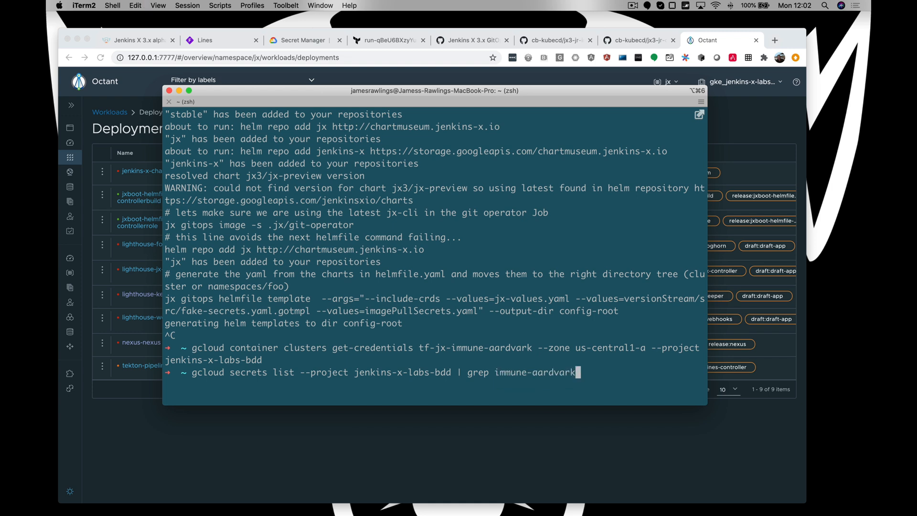
key("Return")
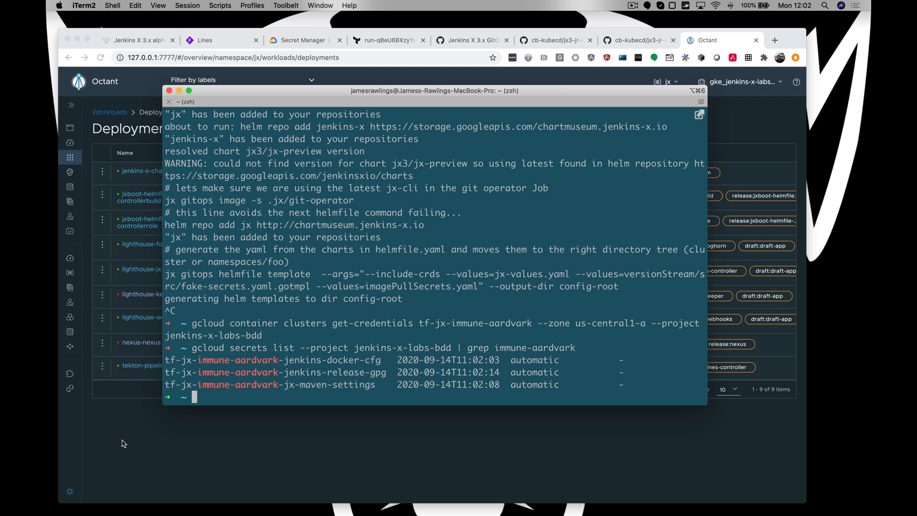
- Check the jx deployments' status in Octant, and rerun jx admin logs -n jx-git-operator in iTerm2
left_click(123, 273)
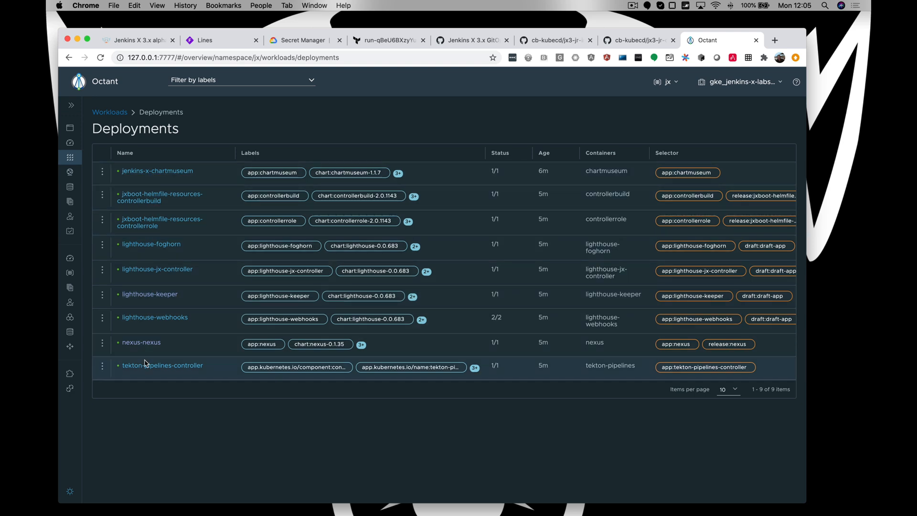
key("super+Tab")
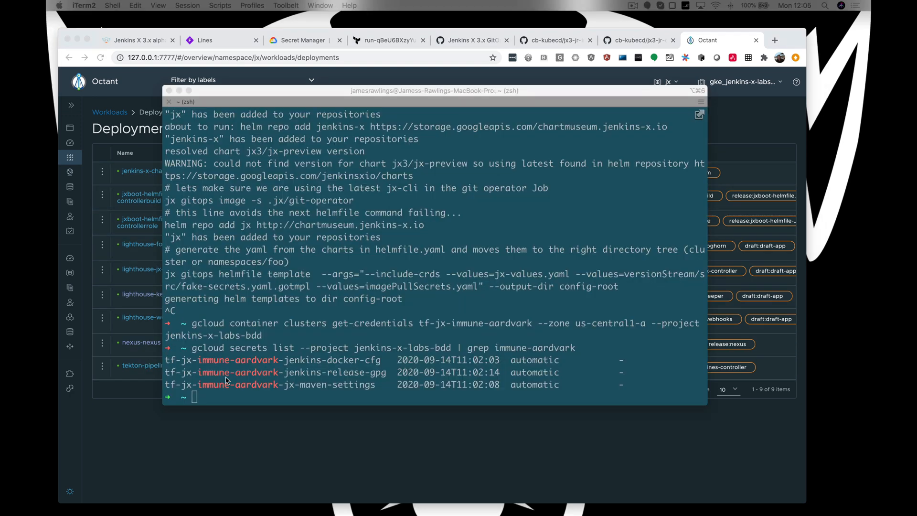
key("Up")
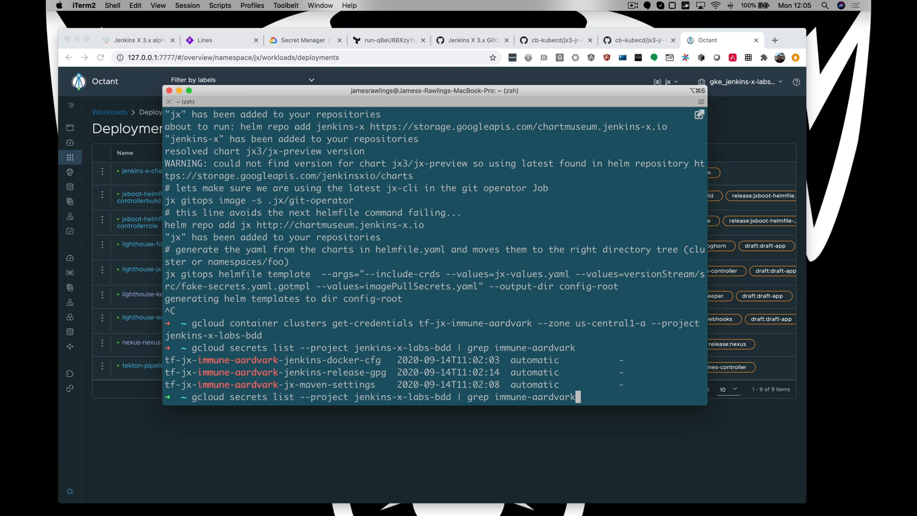
key("Up")
key("Return")
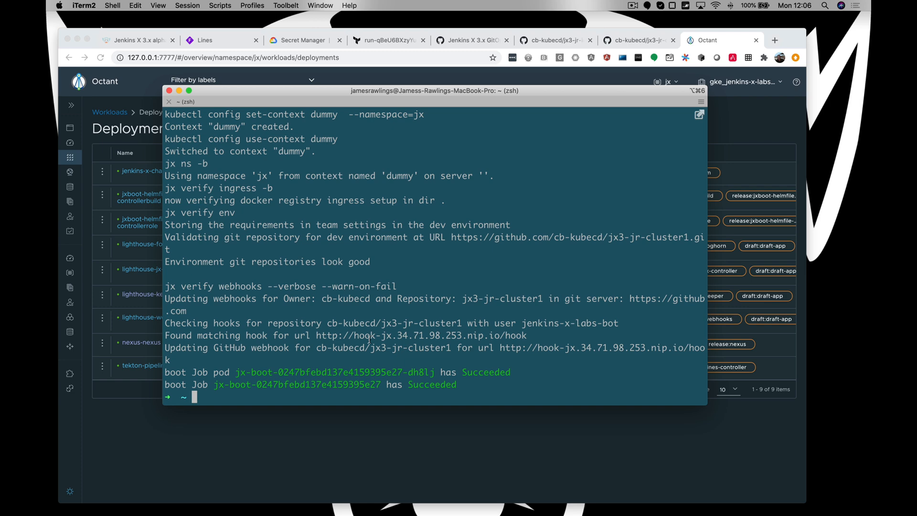
- Reload the cb-kubecd/jx3-jr-cluster1 repository in Chrome and review the file changes in its latest "chore: regenerated" commit
left_click(638, 41)
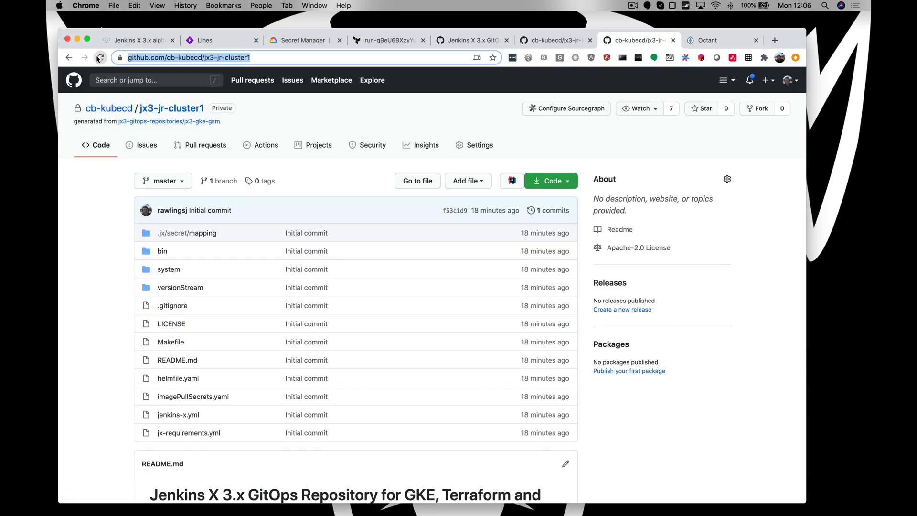
left_click(196, 144)
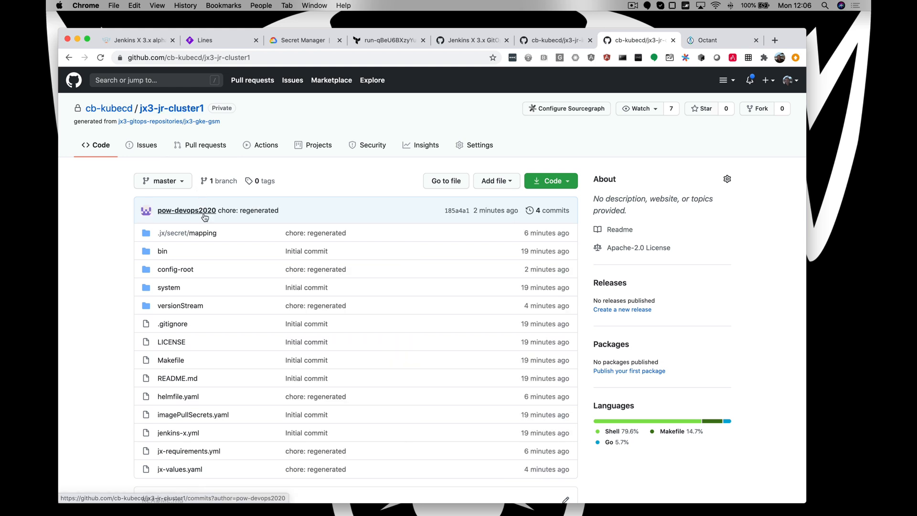
left_click(269, 215)
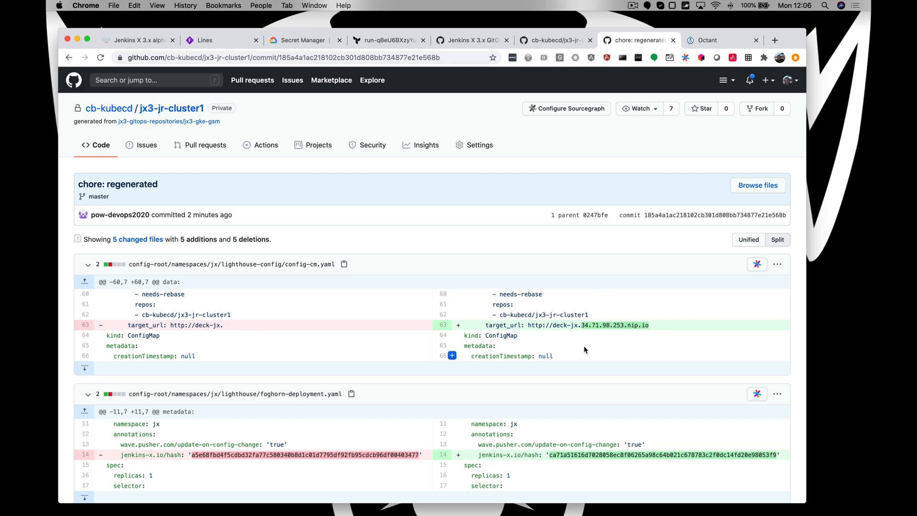
scroll(599, 334, "down", 3)
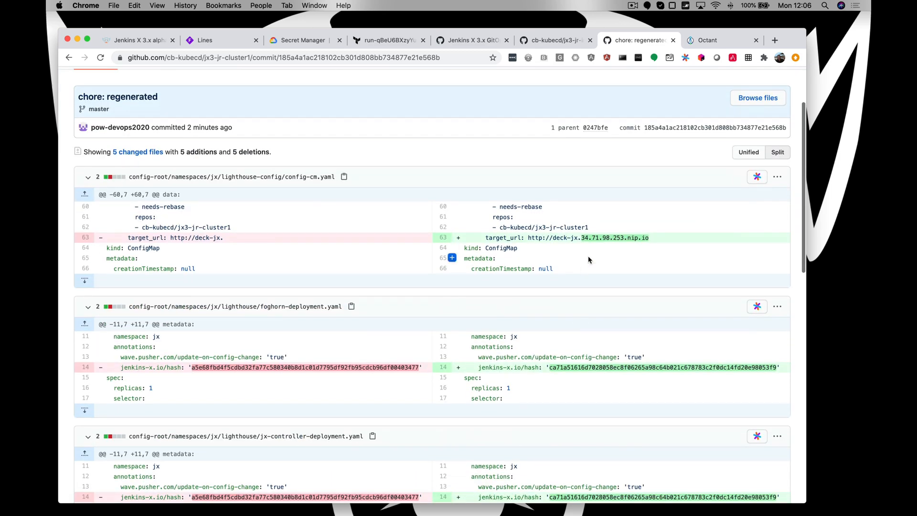
scroll(588, 258, "up", 1)
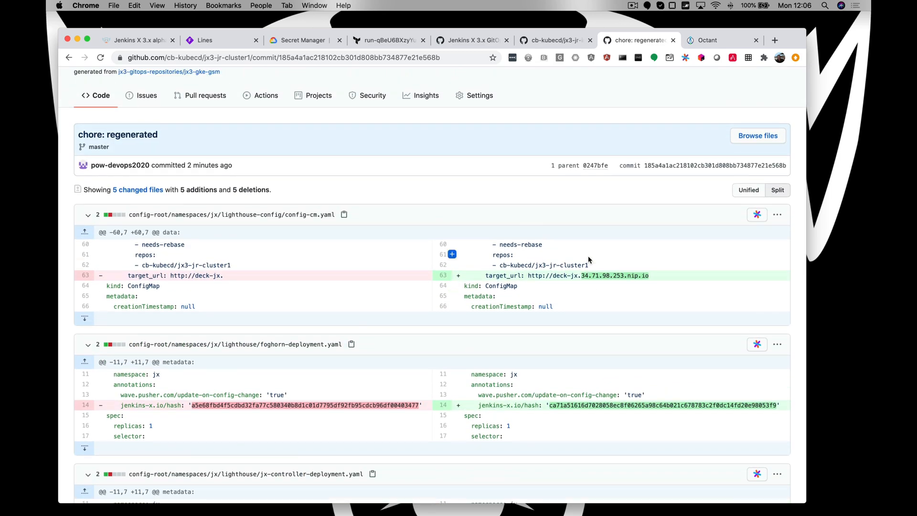
scroll(510, 329, "down", 4)
scroll(511, 329, "down", 6)
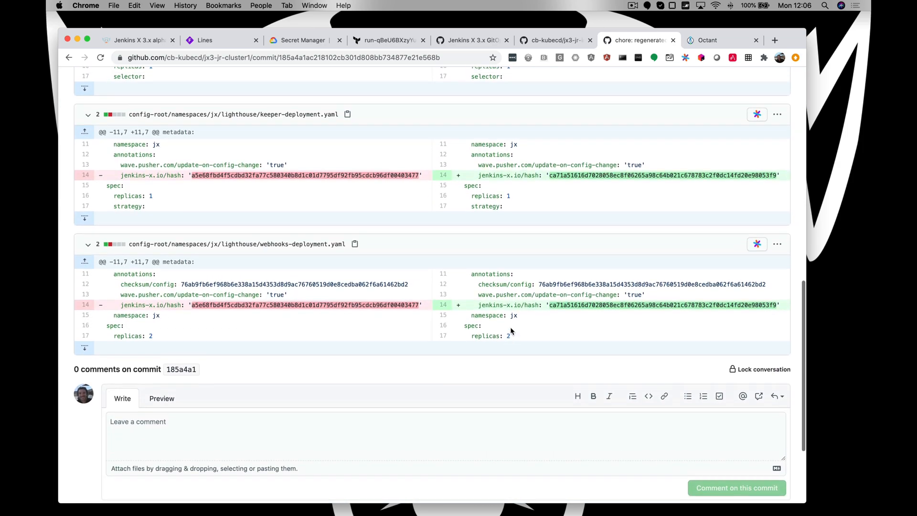
scroll(511, 329, "up", 10)
scroll(511, 329, "up", 1)
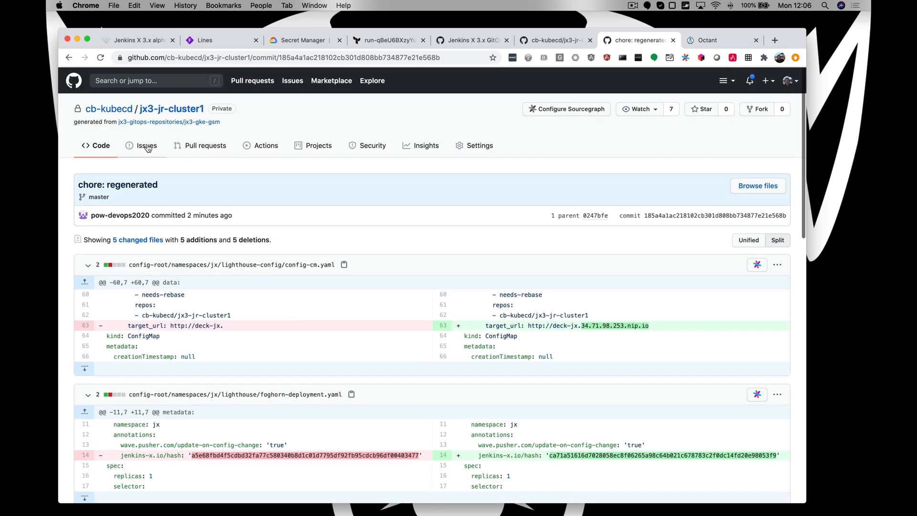
left_click(68, 58)
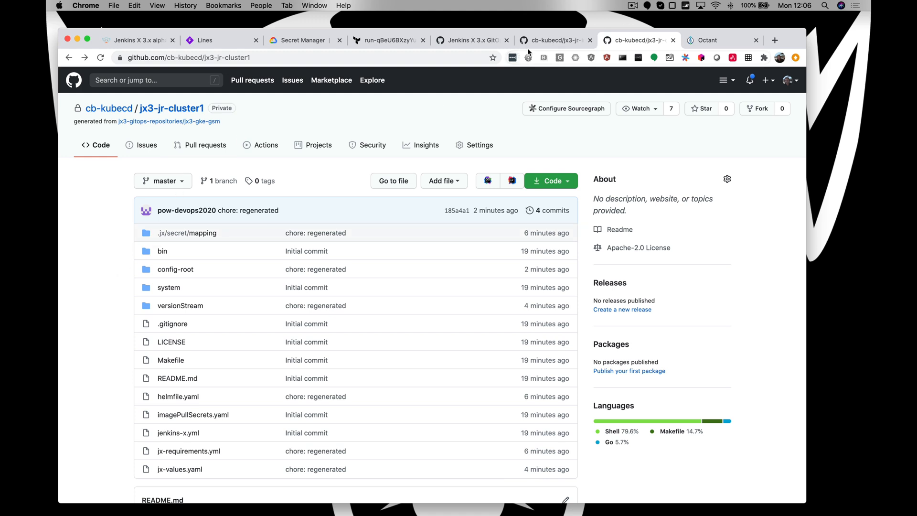
- View the cb-kubecd/jx3-jr-infra1 repository in Chrome, and change into the work directory in iTerm2
left_click(549, 41)
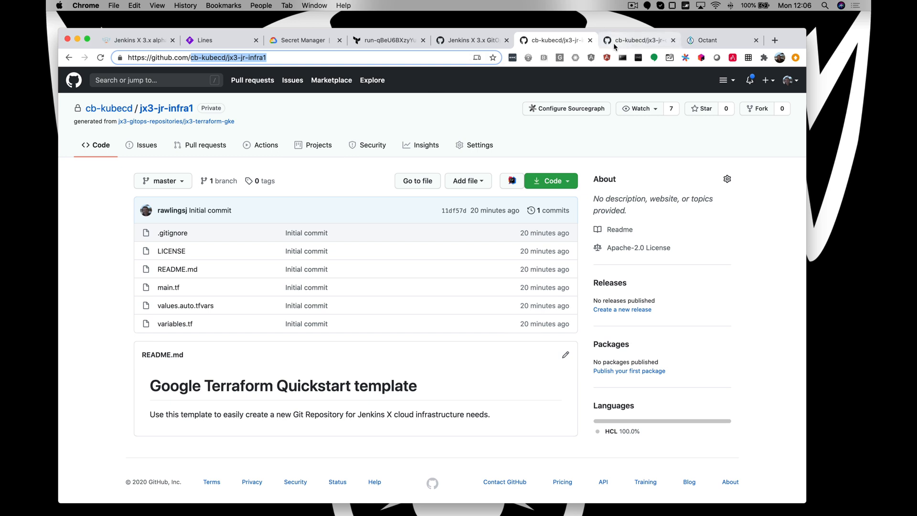
key("super+Tab")
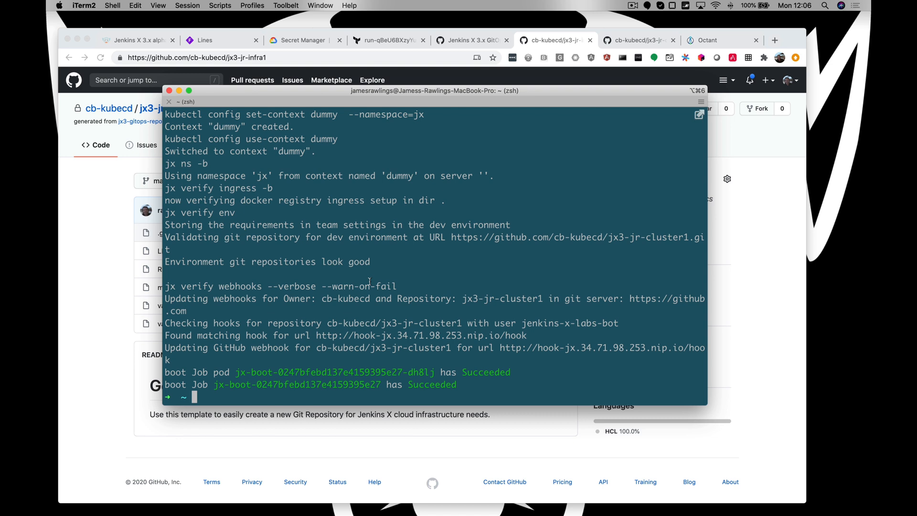
type("cd work")
key("Return")
- Try to start creating a project by running jx project create in the work directory
type("jx ")
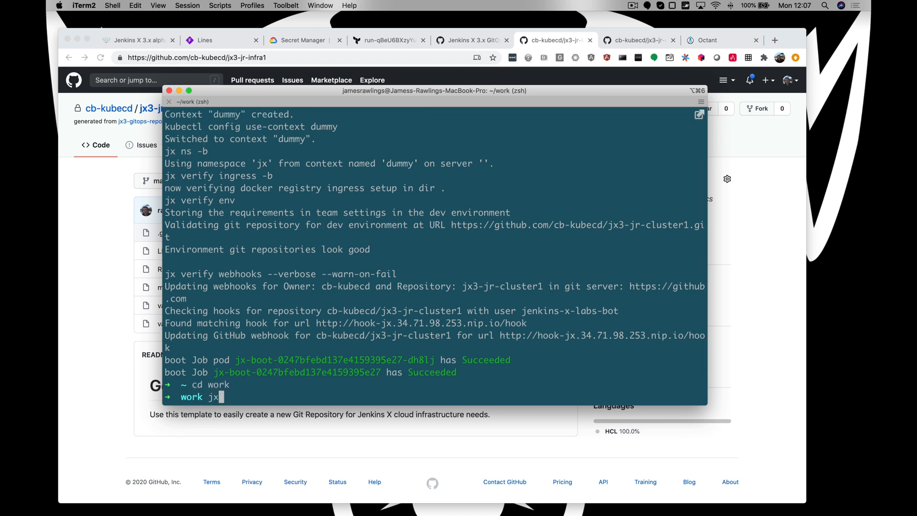
type("project create")
key("Return")
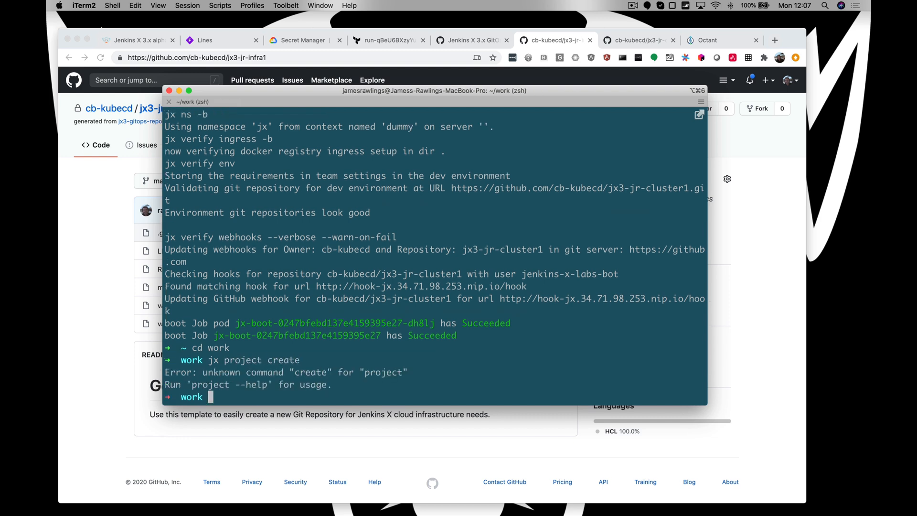
- Recall the last command, remove its create argument and run it as jx project to list the project creation options
key("Up")
key("BackSpace")
key("BackSpace")
key("BackSpace")
key("BackSpace")
key("BackSpace")
key("BackSpace")
key("Return")
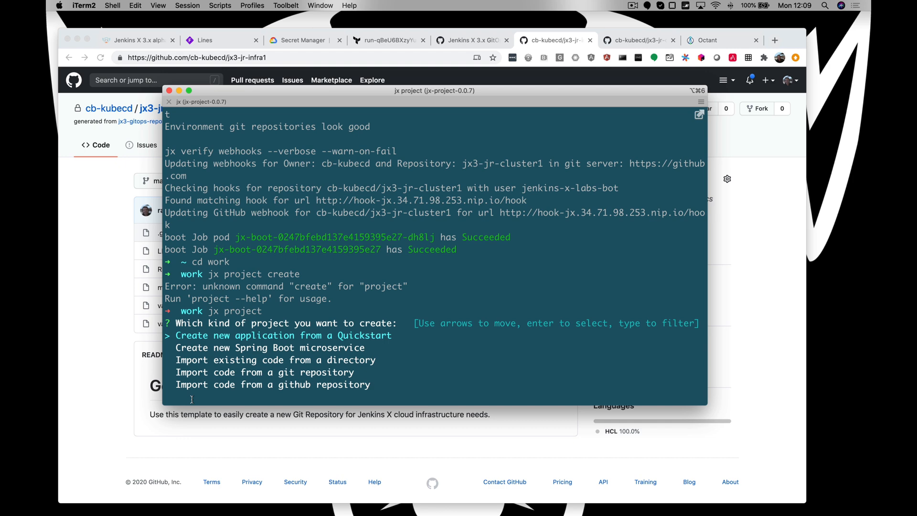
- Switch to Chrome and open the Destruction and Deletion settings of the jx3-jr-infra1 workspace in Terraform Cloud
left_click(103, 297)
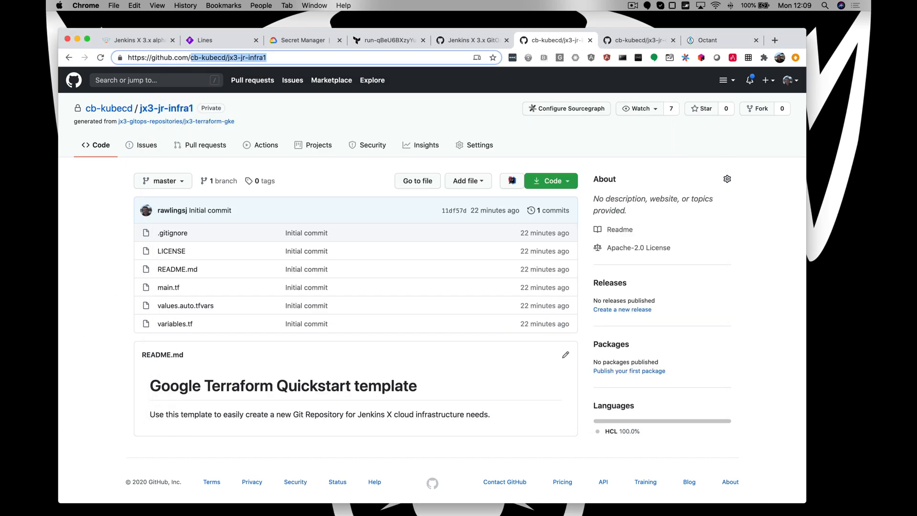
left_click(400, 42)
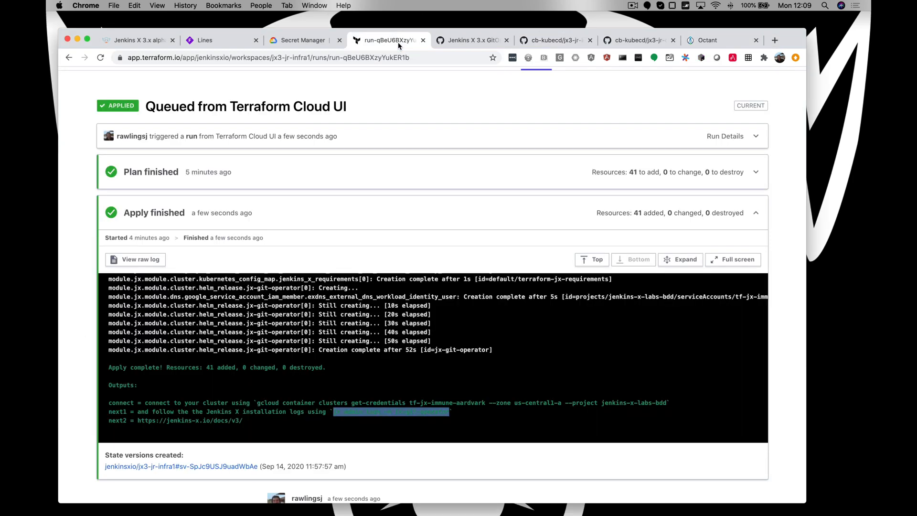
left_click(397, 207)
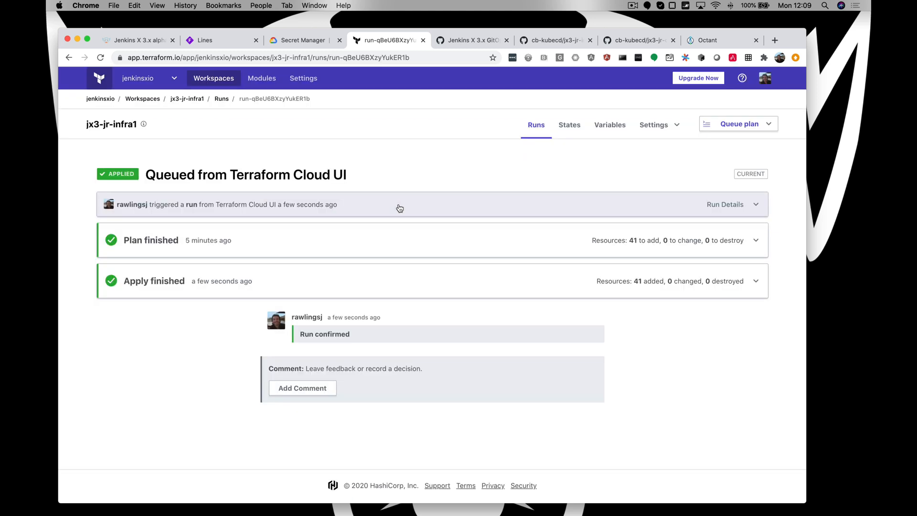
left_click(657, 125)
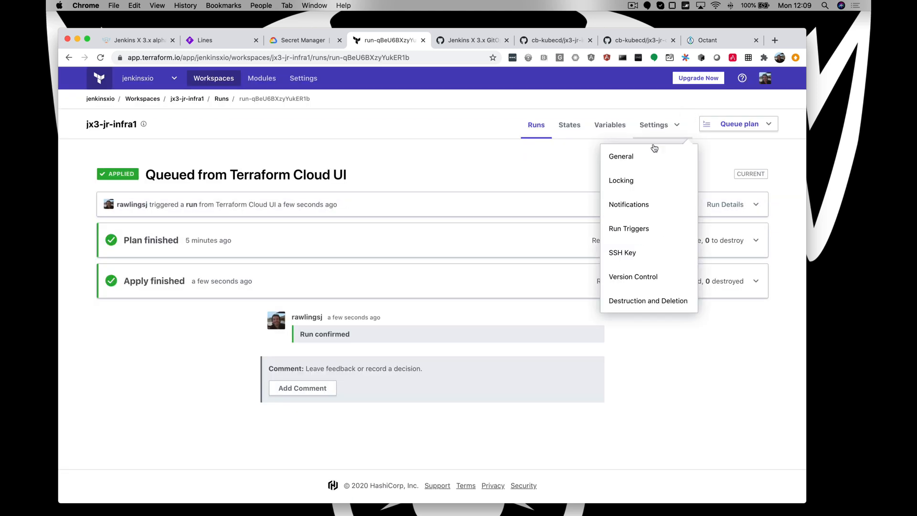
left_click(638, 301)
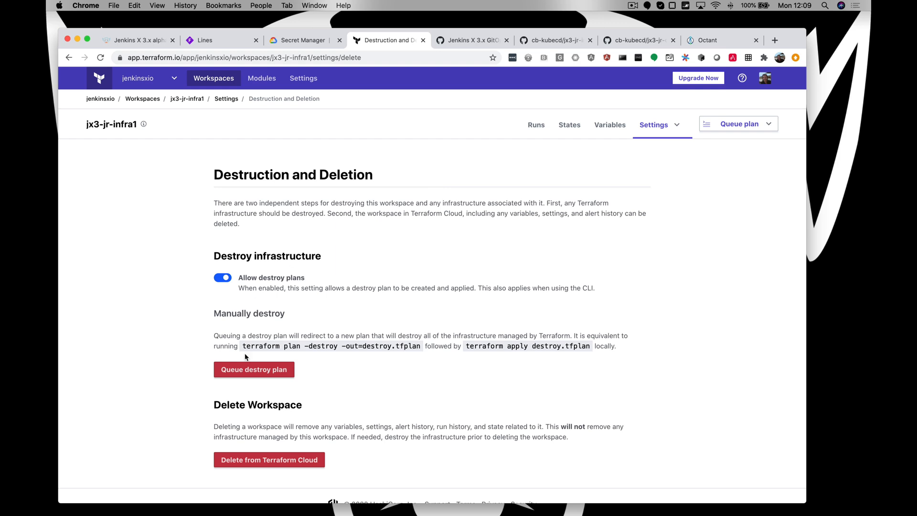
scroll(245, 356, "down", 1)
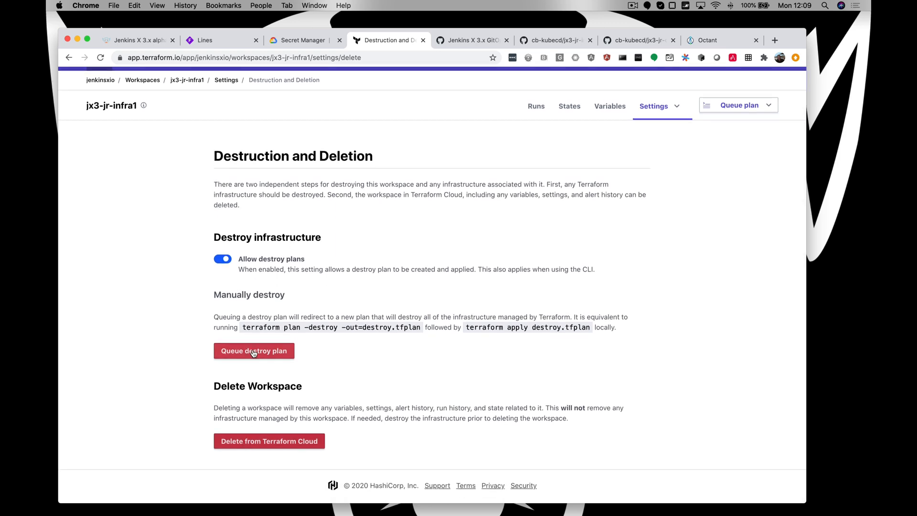
- Queue a destroy plan for the workspace's infrastructure, confirming it with the workspace name jx3-jr-infra1
left_click(253, 352)
left_click_drag(382, 205, 480, 205)
key("super+c")
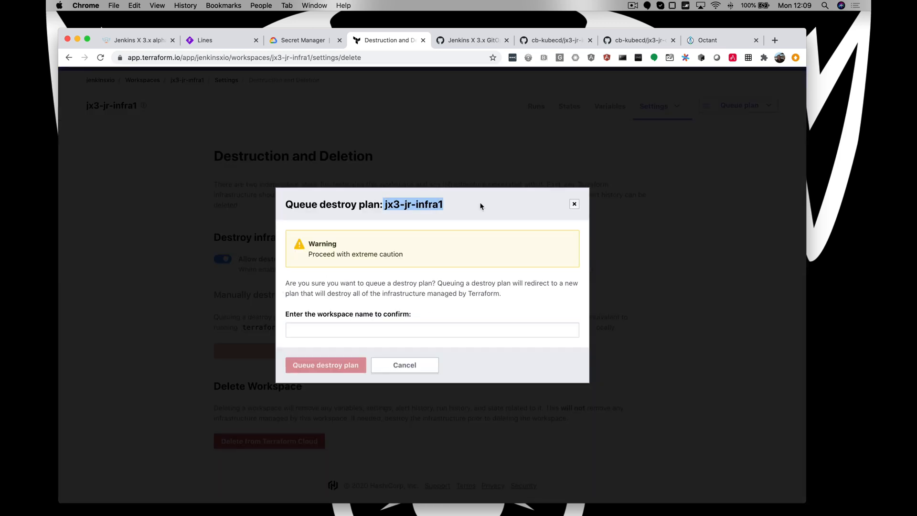
left_click(315, 330)
key("super+v")
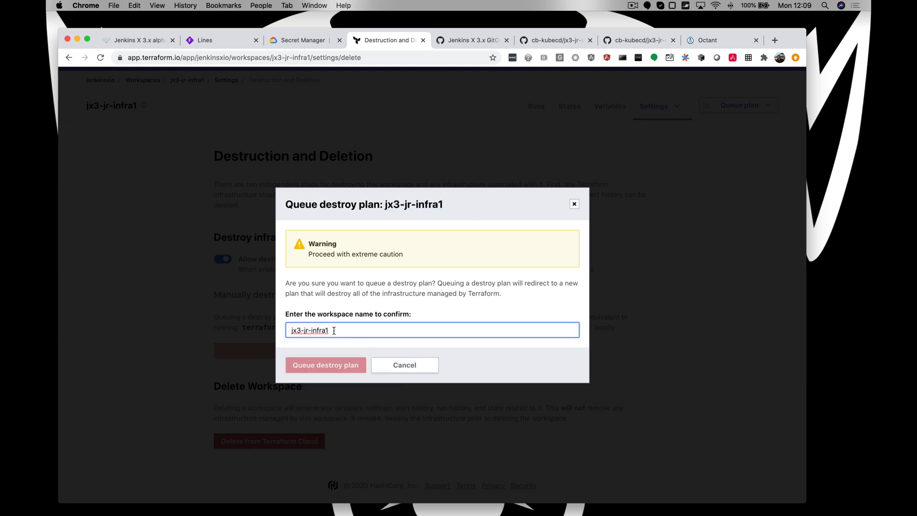
left_click(344, 365)
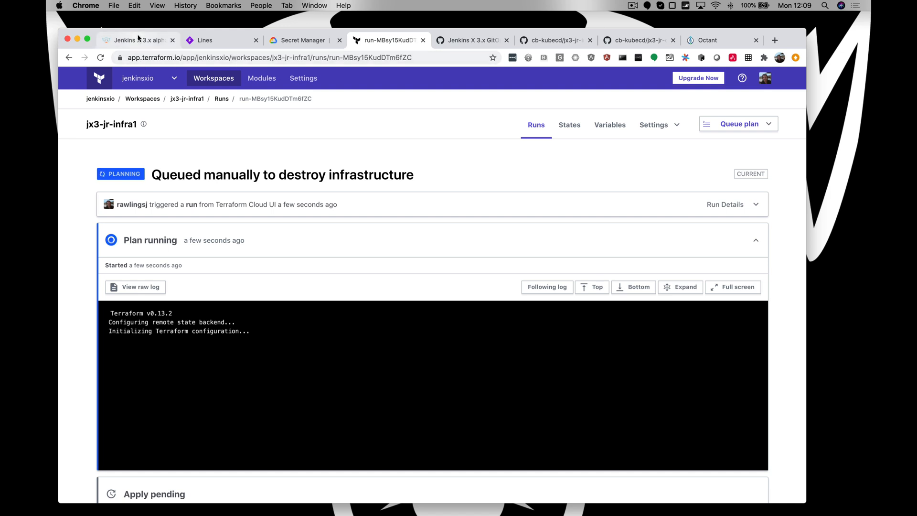
- Open the Community page of the Jenkins X website
left_click(103, 40)
left_click(588, 88)
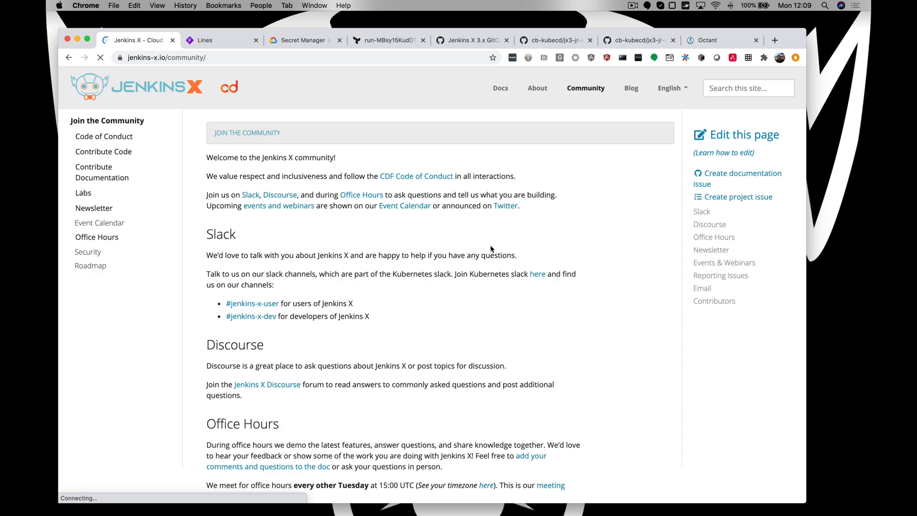